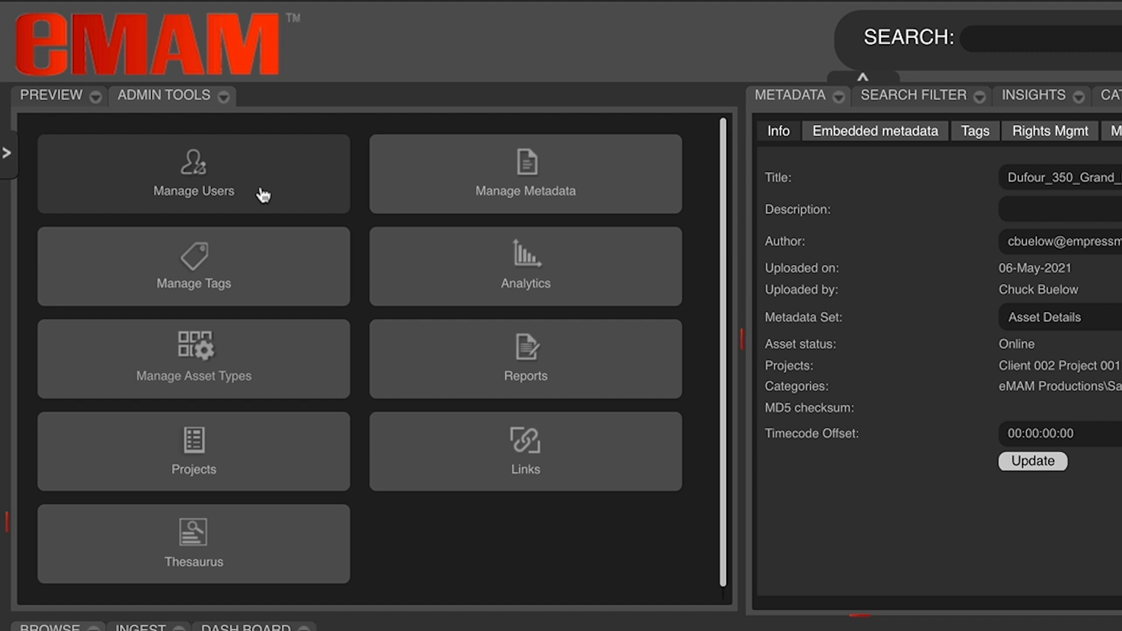
# Create a metadata field titled My MD Field 01 with the Date Time field type
pyautogui.click(507, 191)
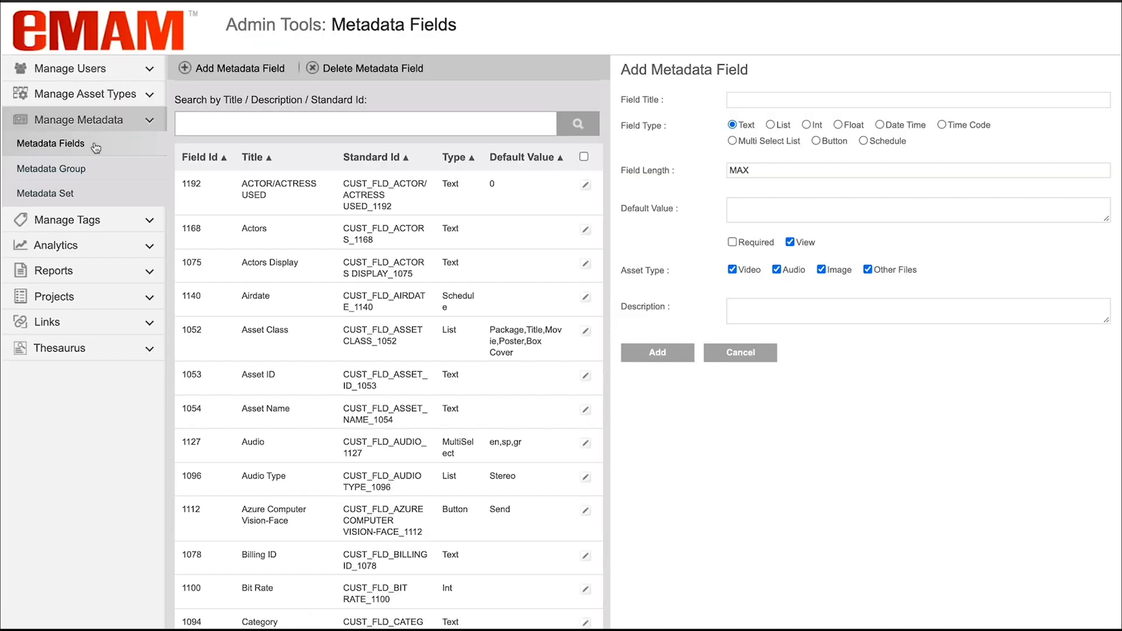
pyautogui.click(852, 100)
pyautogui.write('My')
pyautogui.write(' MD')
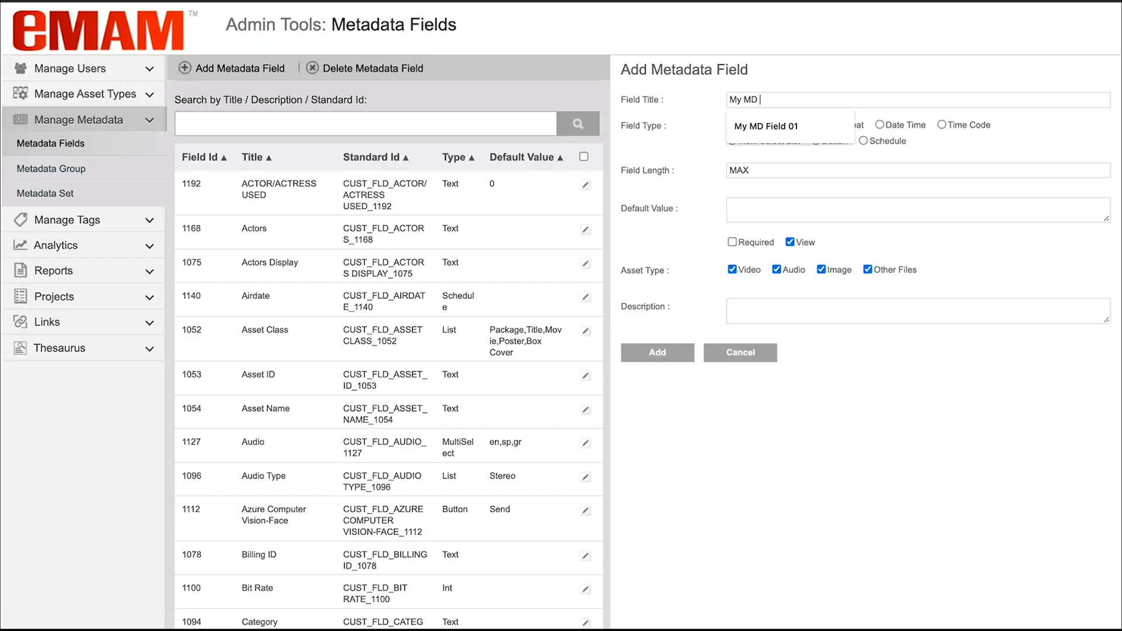
pyautogui.write(' Field 01')
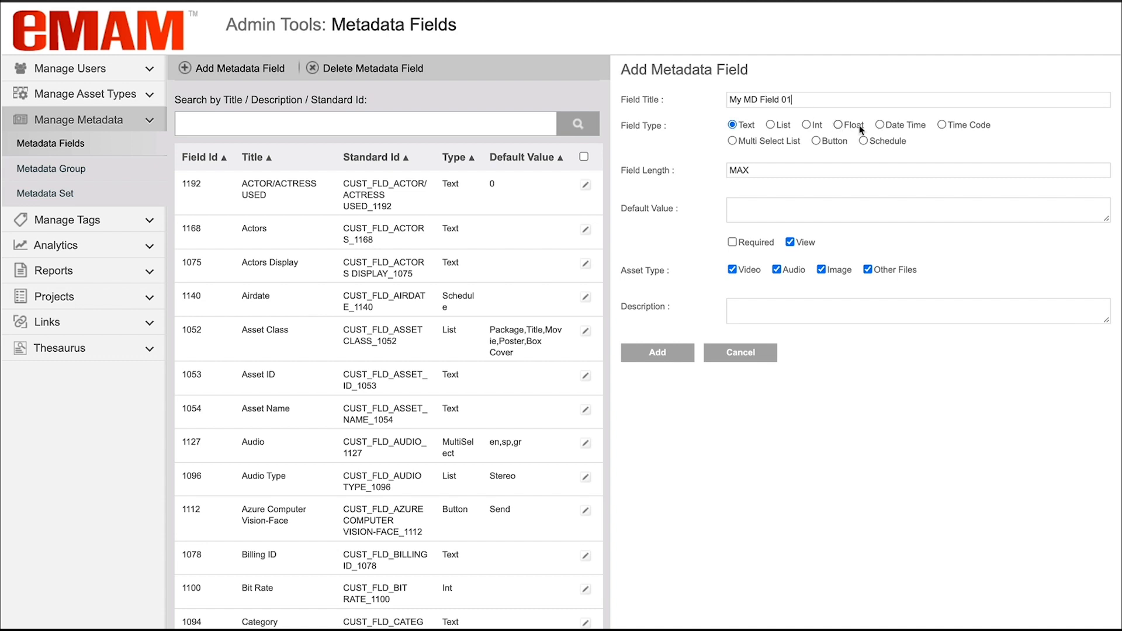
pyautogui.click(880, 125)
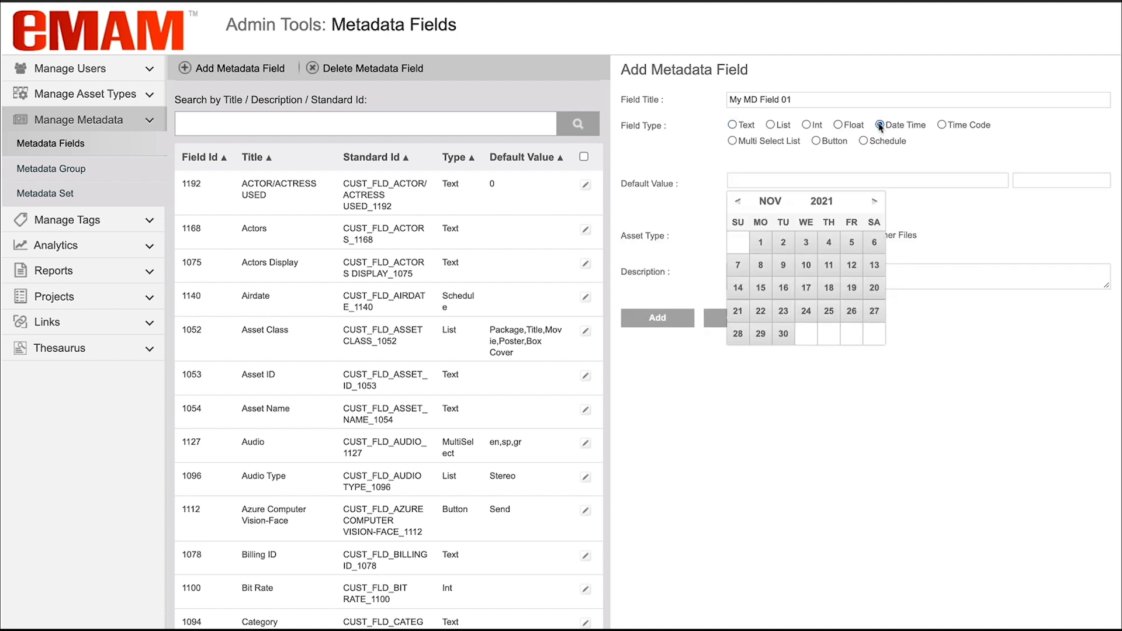
pyautogui.click(690, 257)
pyautogui.click(658, 317)
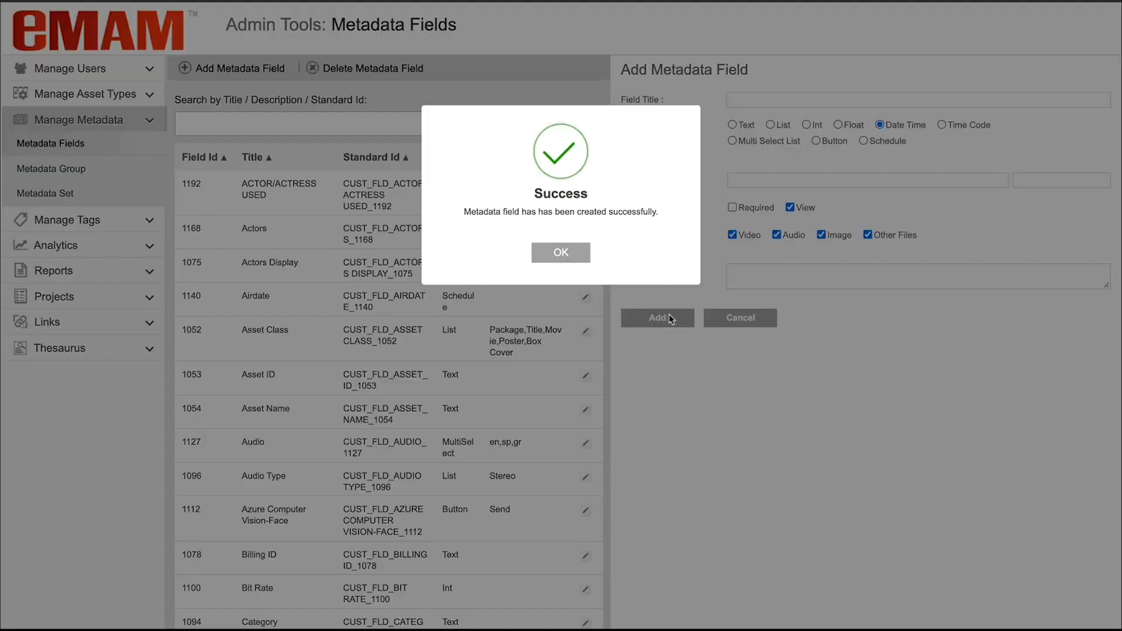
pyautogui.click(564, 252)
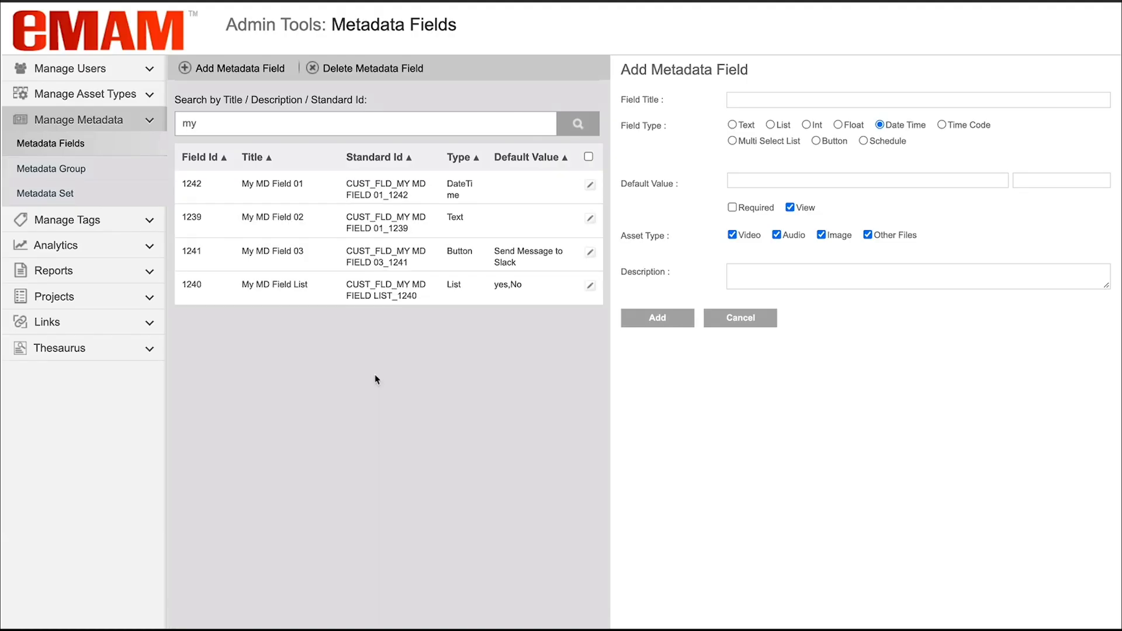
# Start a new metadata group named My MD Group
pyautogui.click(90, 170)
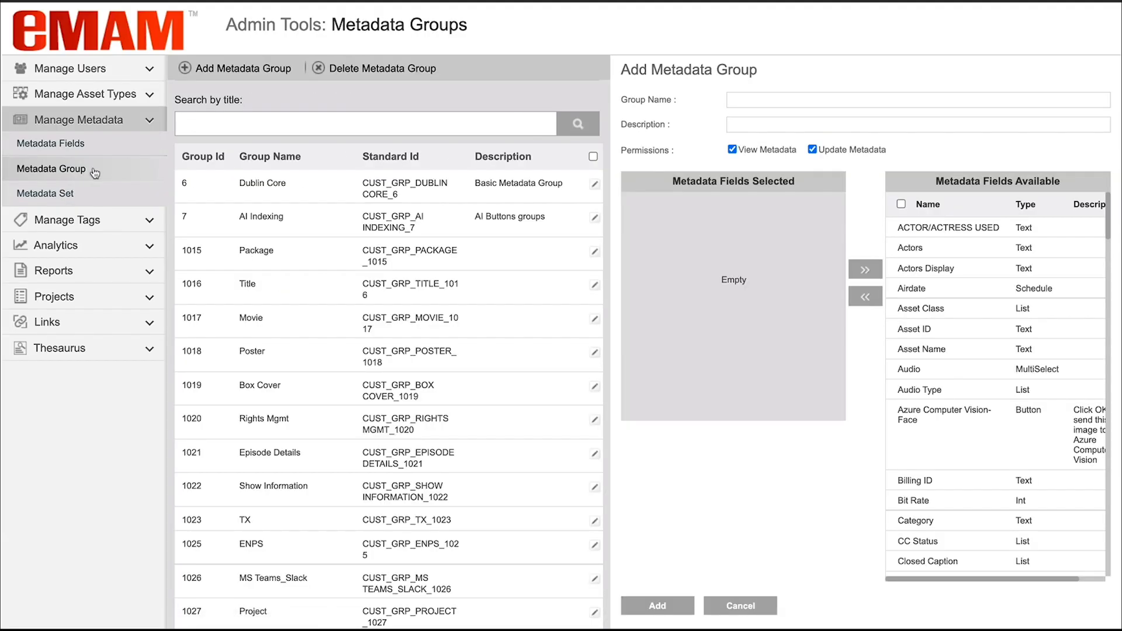
pyautogui.click(776, 100)
pyautogui.click(782, 151)
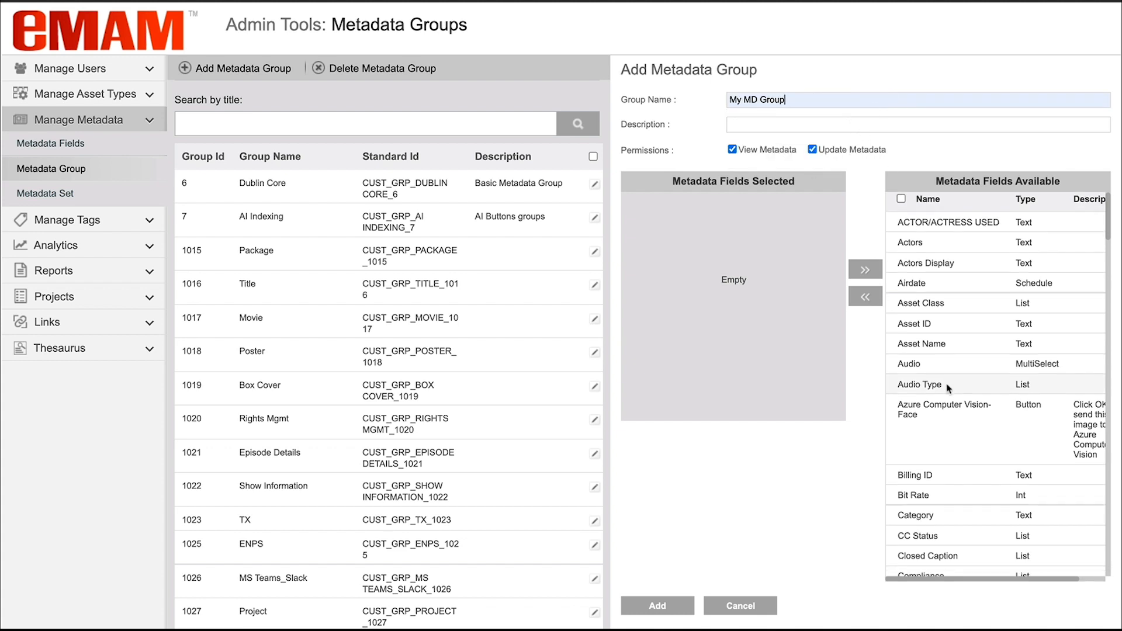
# Add My MD Field 01, My MD Field 02, My MD Field 03 and My MD Field List to the new metadata group and create it
pyautogui.scroll(-10, 947, 384)
pyautogui.scroll(-15, 947, 384)
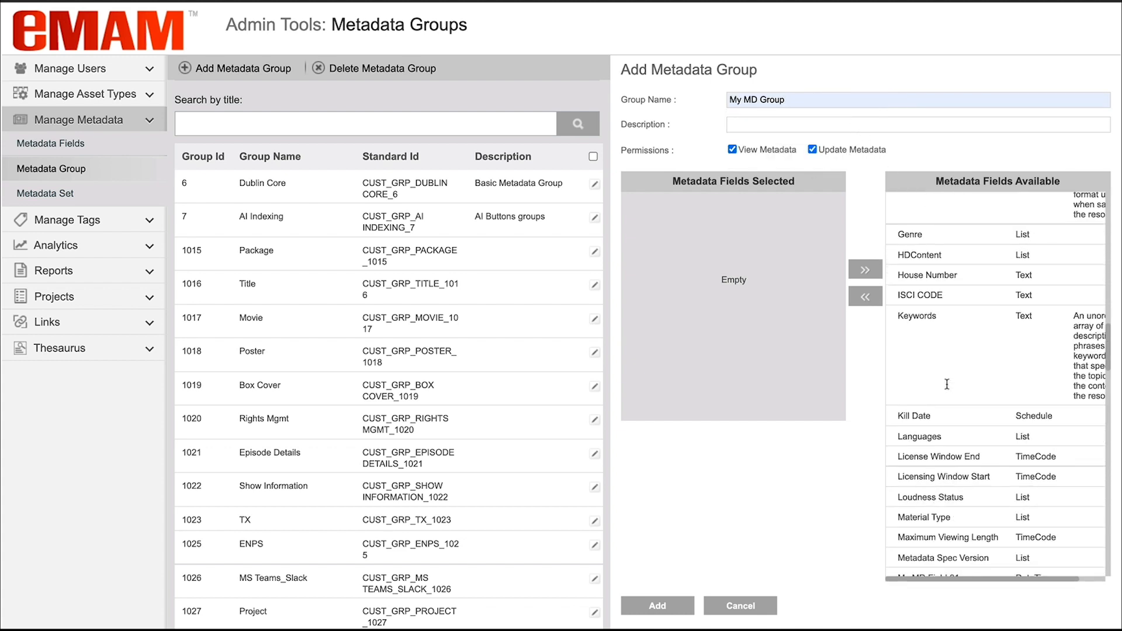
pyautogui.click(940, 347)
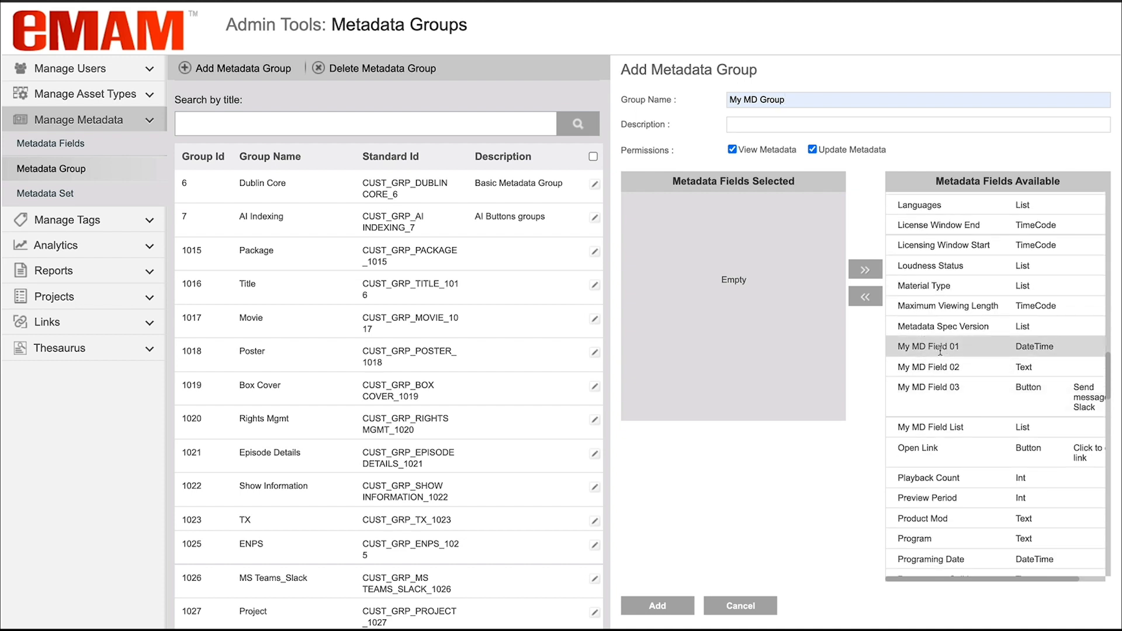
pyautogui.keyDown('ctrl'); pyautogui.click(941, 367); pyautogui.keyUp('ctrl')
pyautogui.keyDown('ctrl'); pyautogui.click(945, 388); pyautogui.keyUp('ctrl')
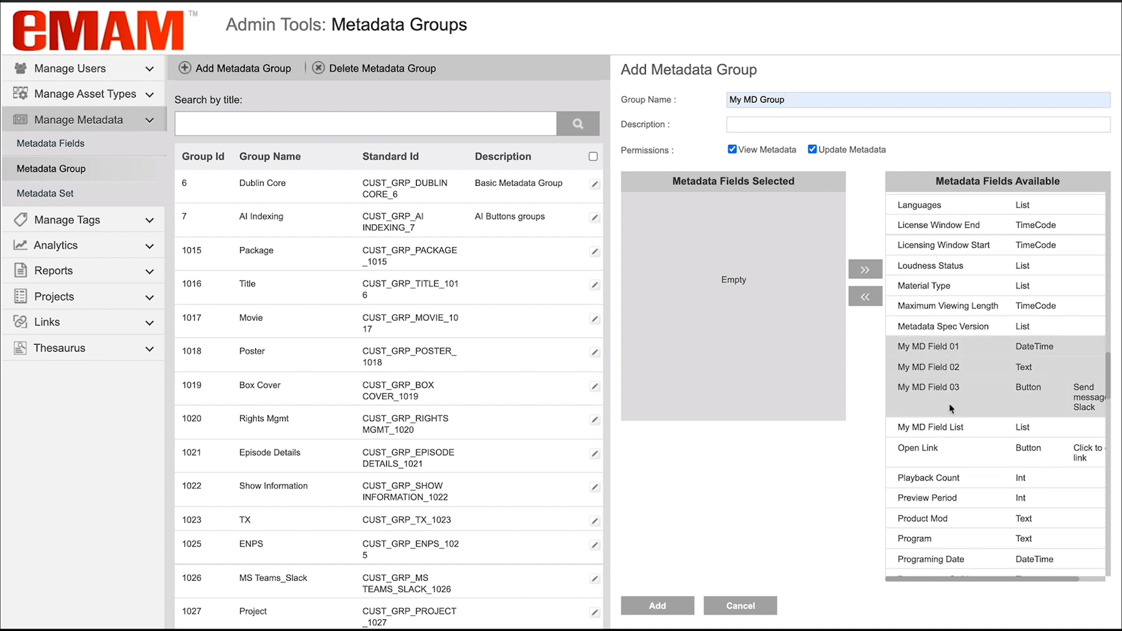
pyautogui.keyDown('ctrl'); pyautogui.click(953, 426); pyautogui.keyUp('ctrl')
pyautogui.click(864, 295)
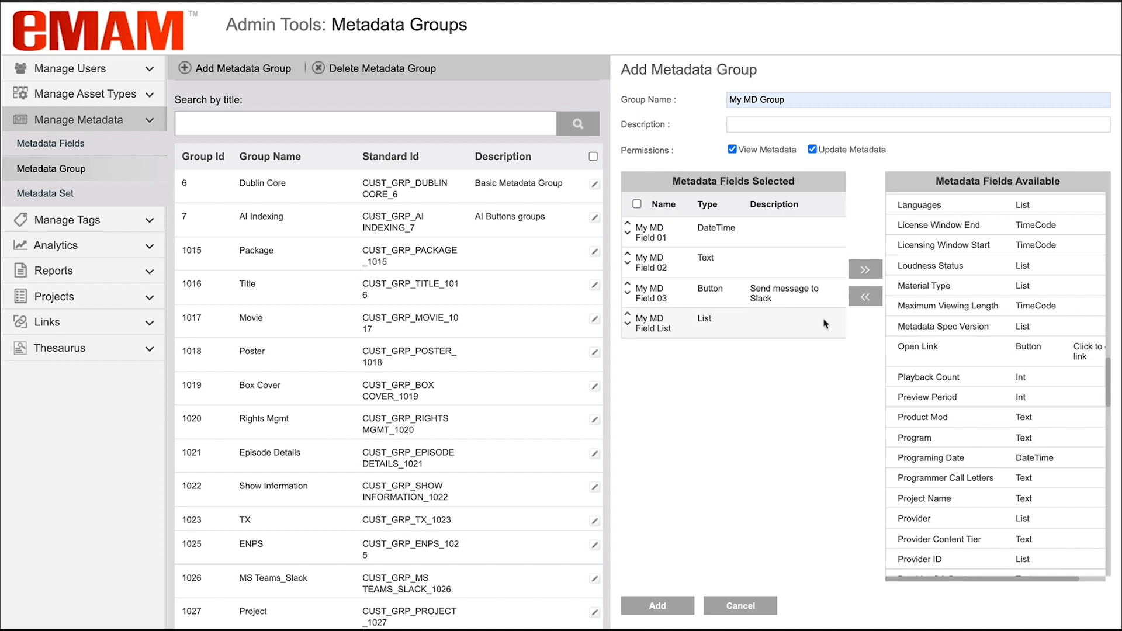
pyautogui.click(658, 606)
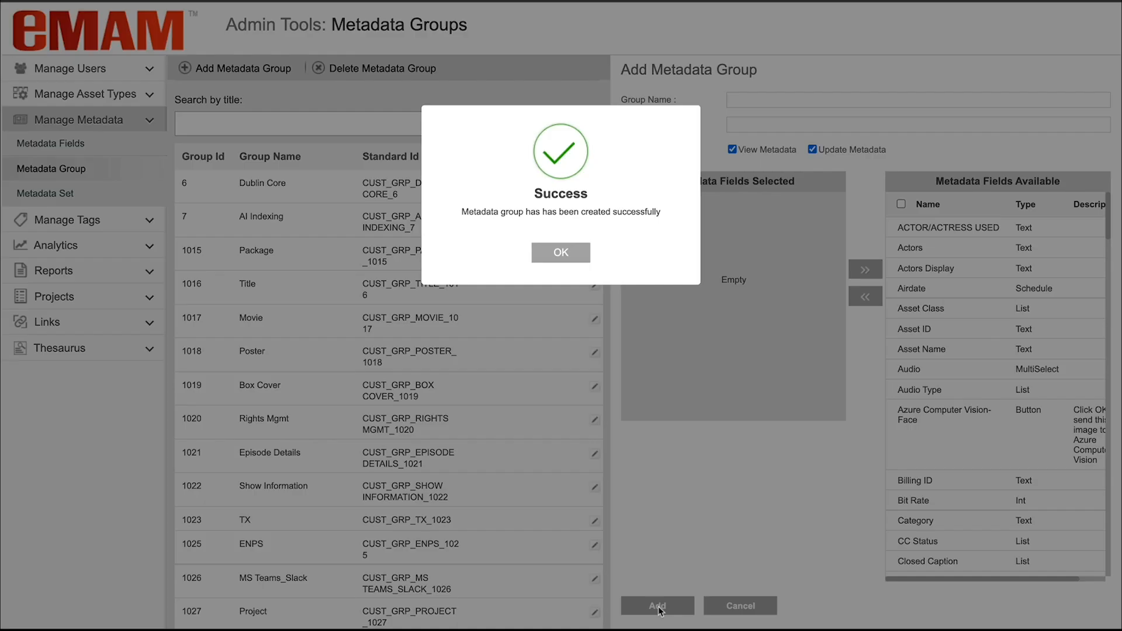
pyautogui.click(564, 252)
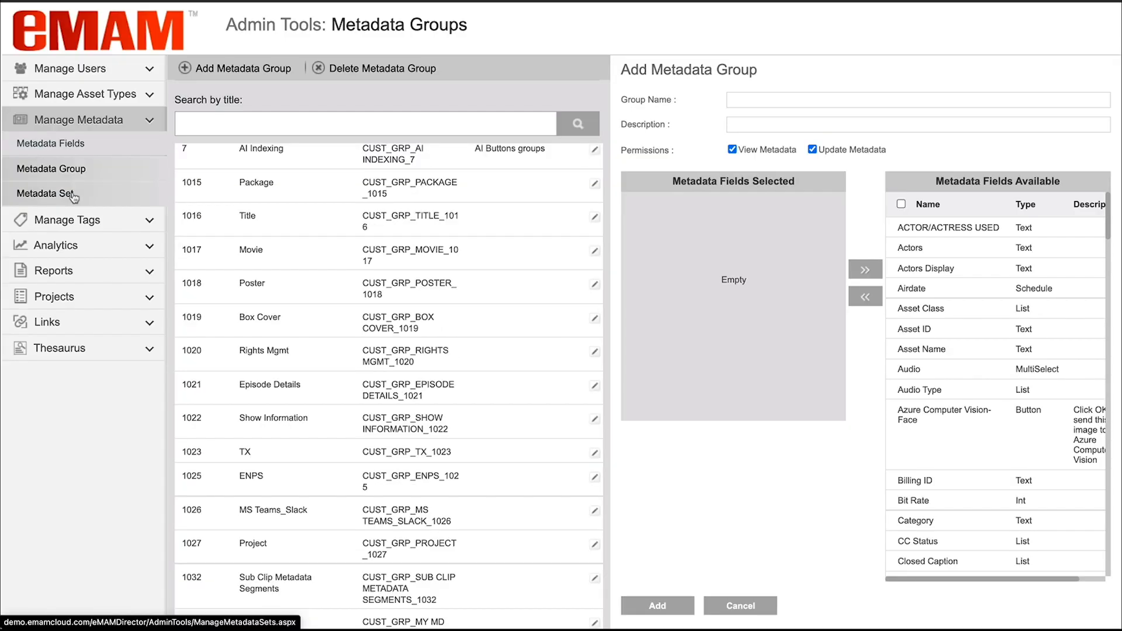
# Create an Asset metadata set named My MD Set that contains My MD Group
pyautogui.click(73, 196)
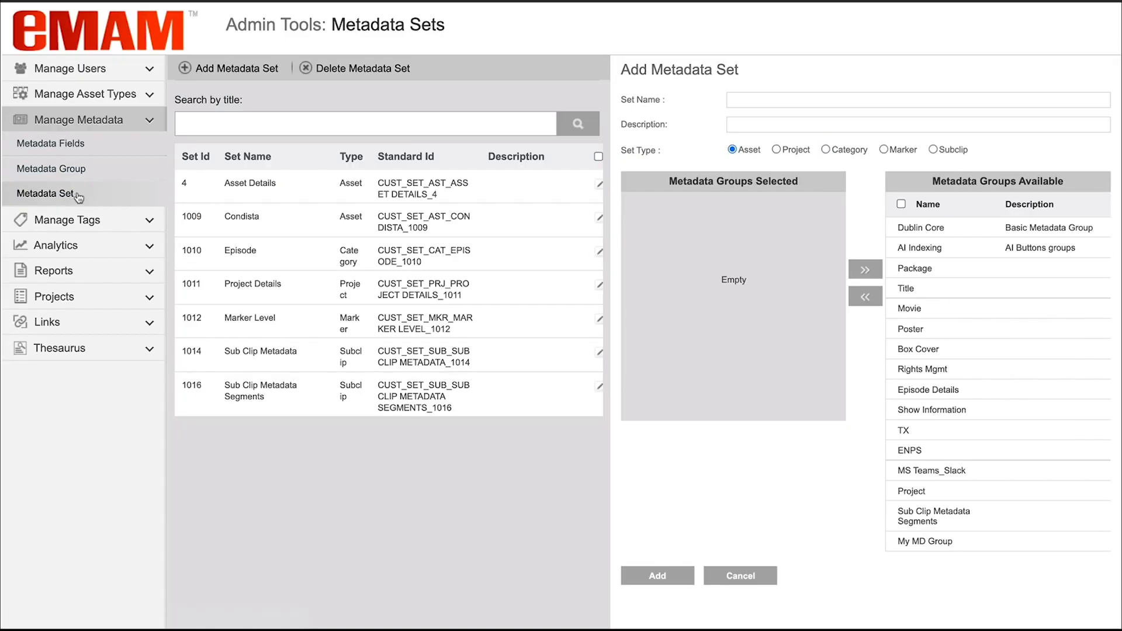
pyautogui.click(768, 97)
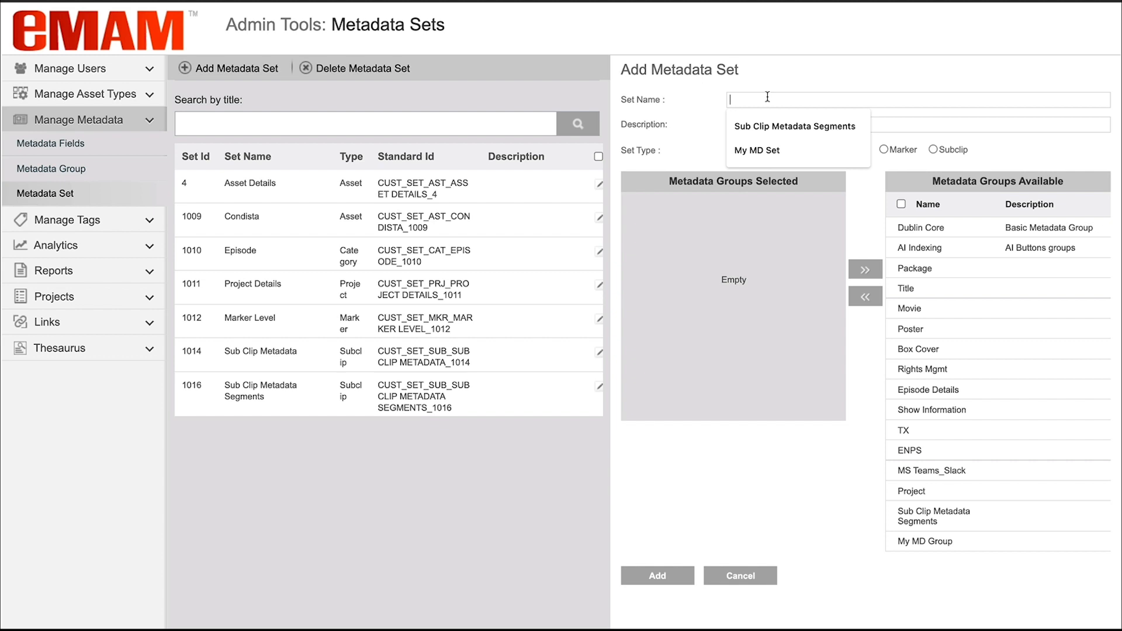
pyautogui.click(776, 150)
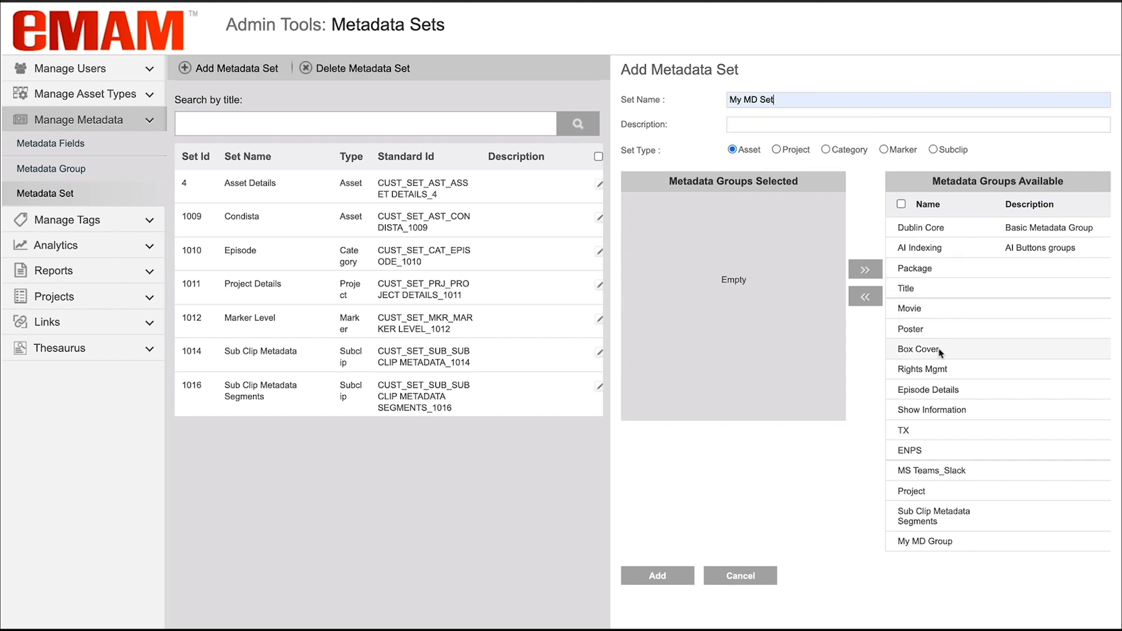
pyautogui.click(936, 541)
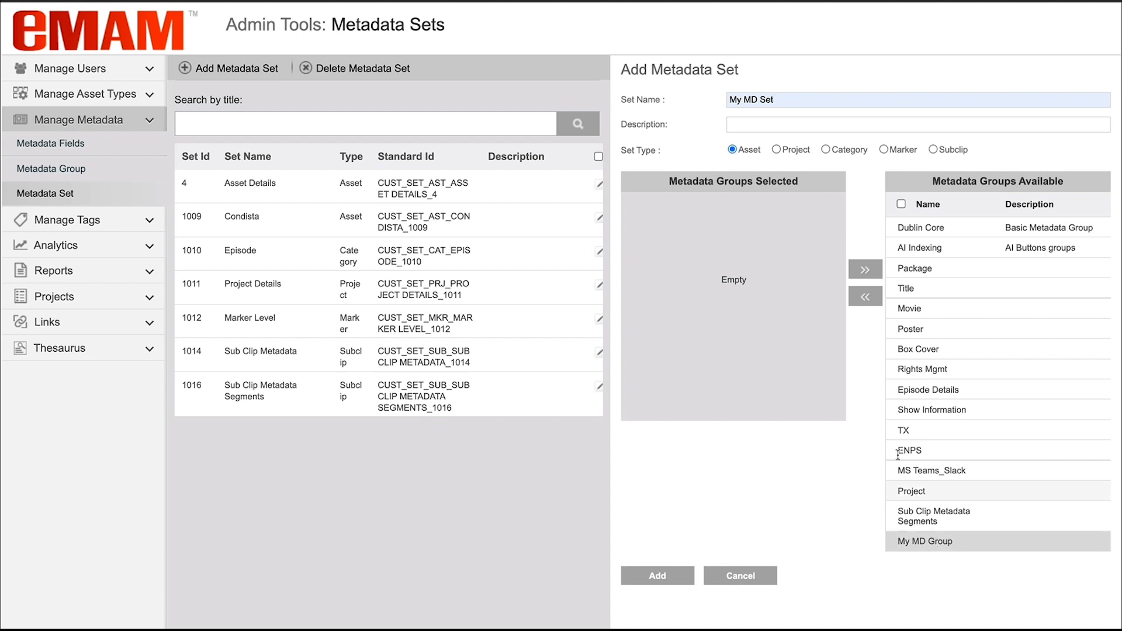
pyautogui.click(864, 296)
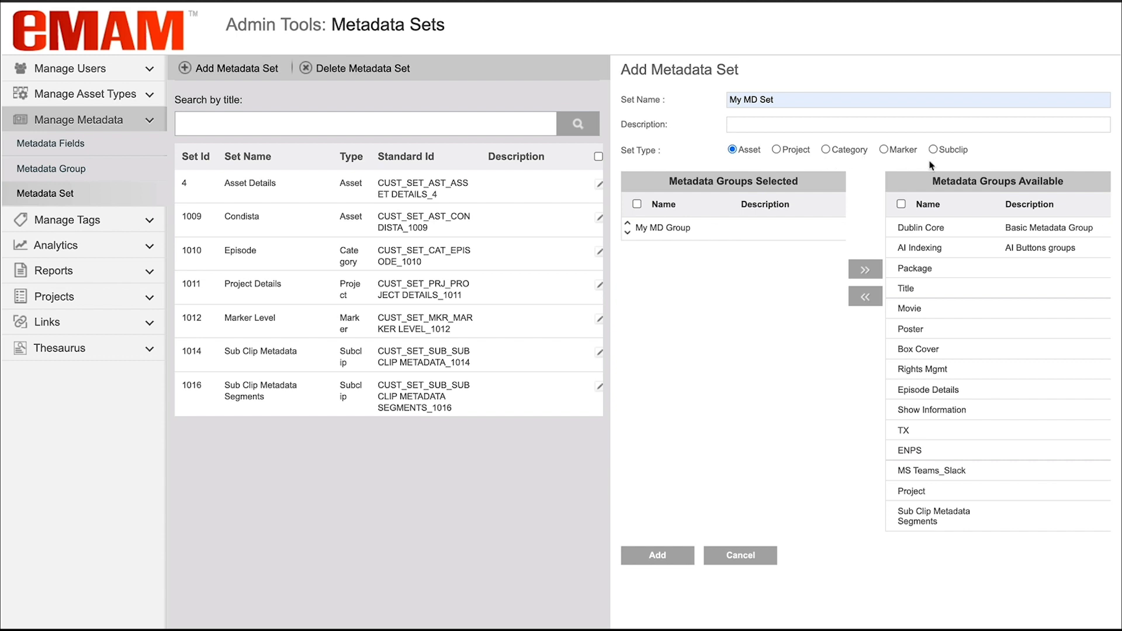
pyautogui.click(657, 554)
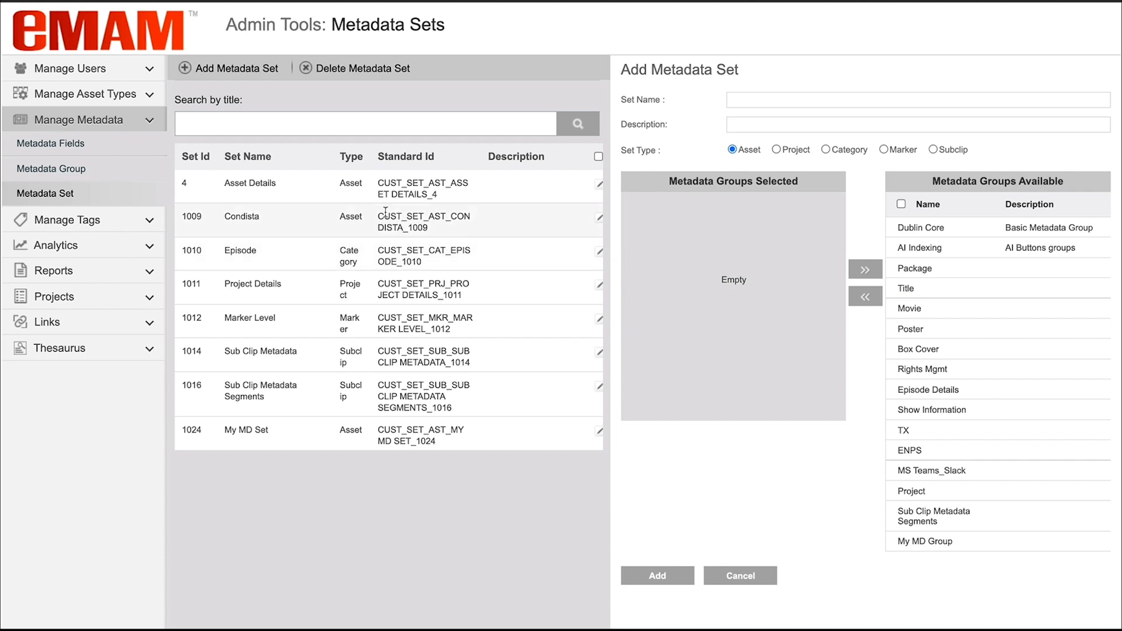
# Start a new user group named My User Group
pyautogui.click(83, 171)
pyautogui.click(82, 70)
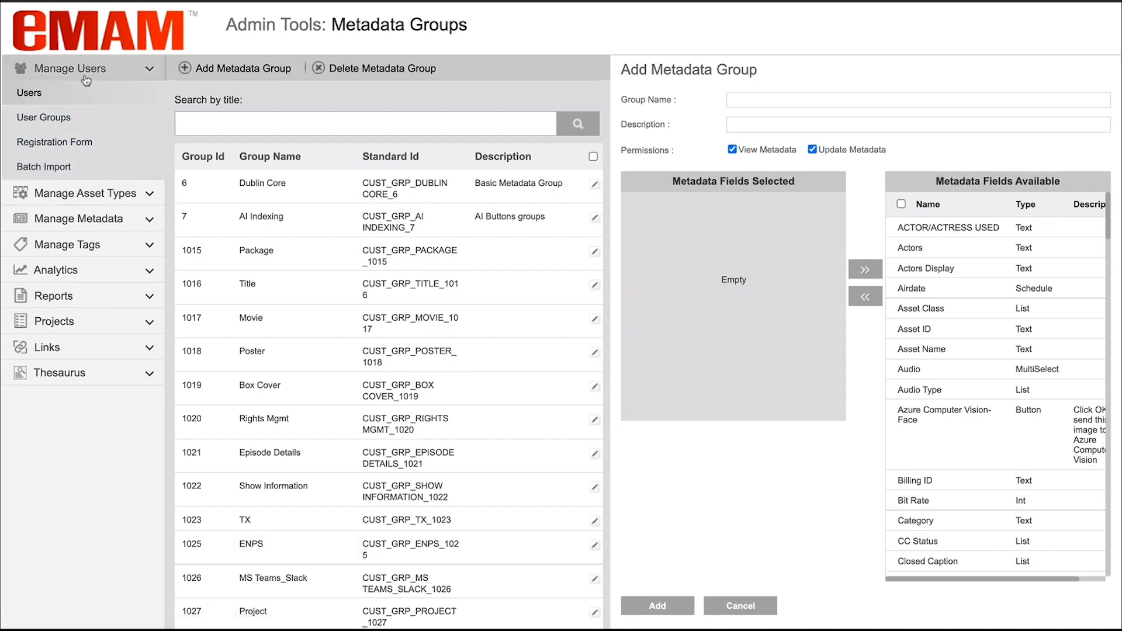
pyautogui.click(64, 118)
pyautogui.click(851, 108)
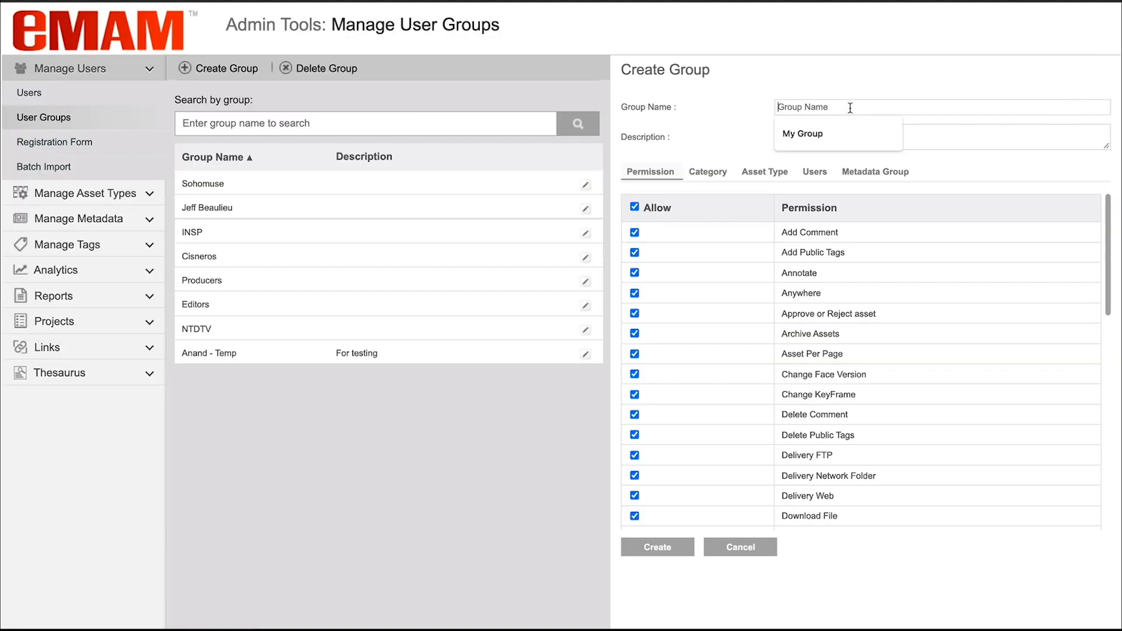
pyautogui.click(819, 132)
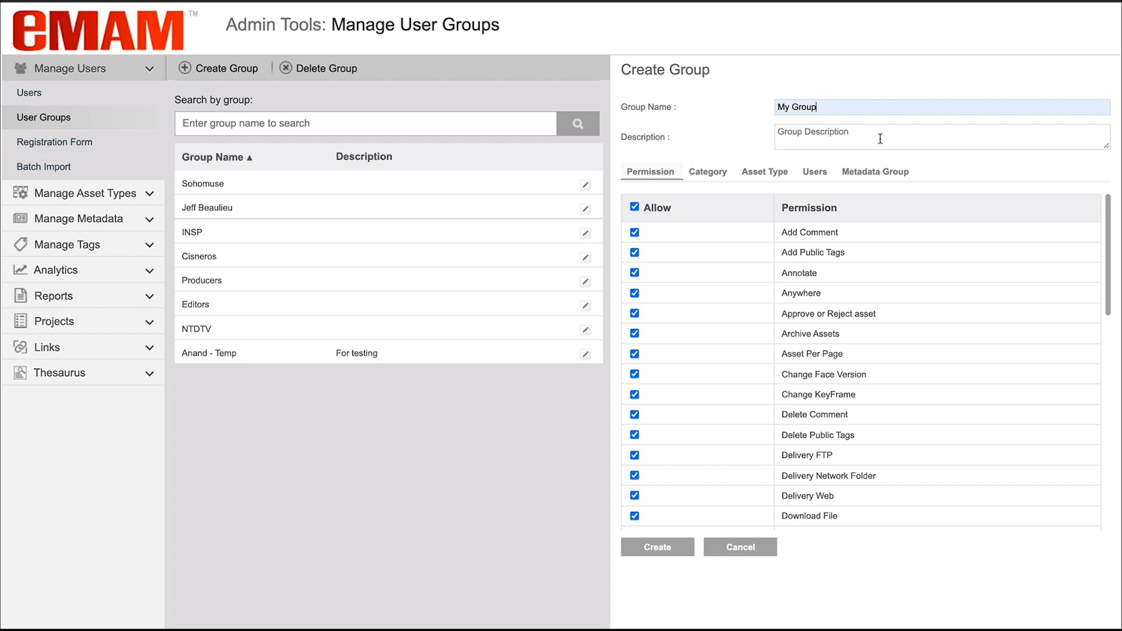
pyautogui.doubleClick(808, 107)
pyautogui.write('User')
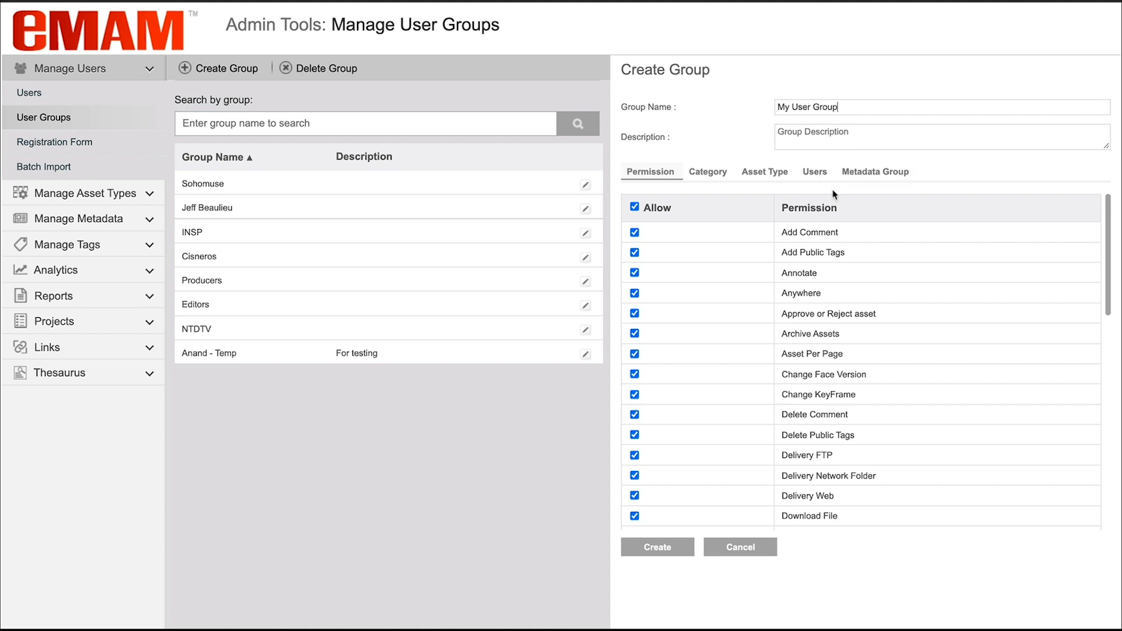
# Limit the new user group's category access to eMAM Productions only
pyautogui.click(711, 173)
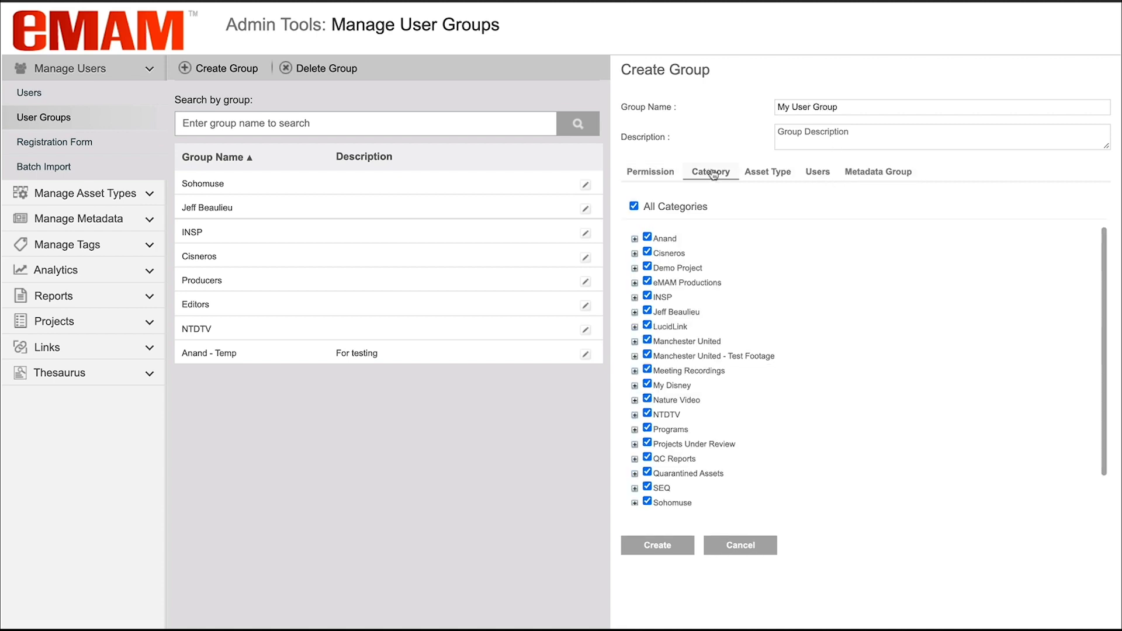
pyautogui.click(634, 206)
pyautogui.click(647, 282)
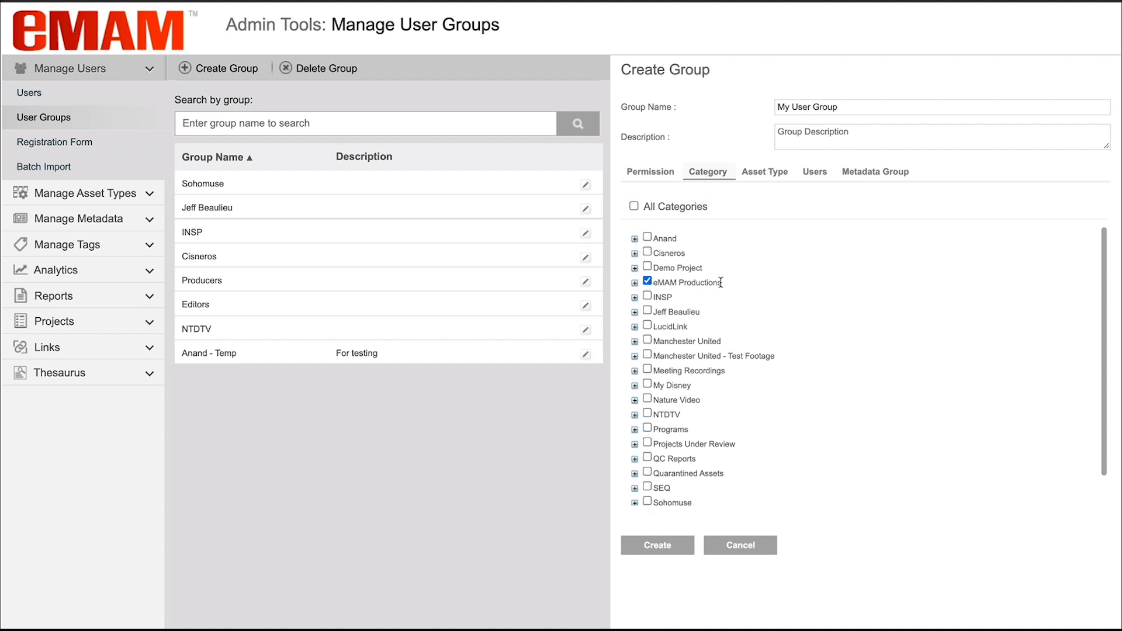
# Limit the user group's metadata groups to My MD Group only and create the user group
pyautogui.click(759, 177)
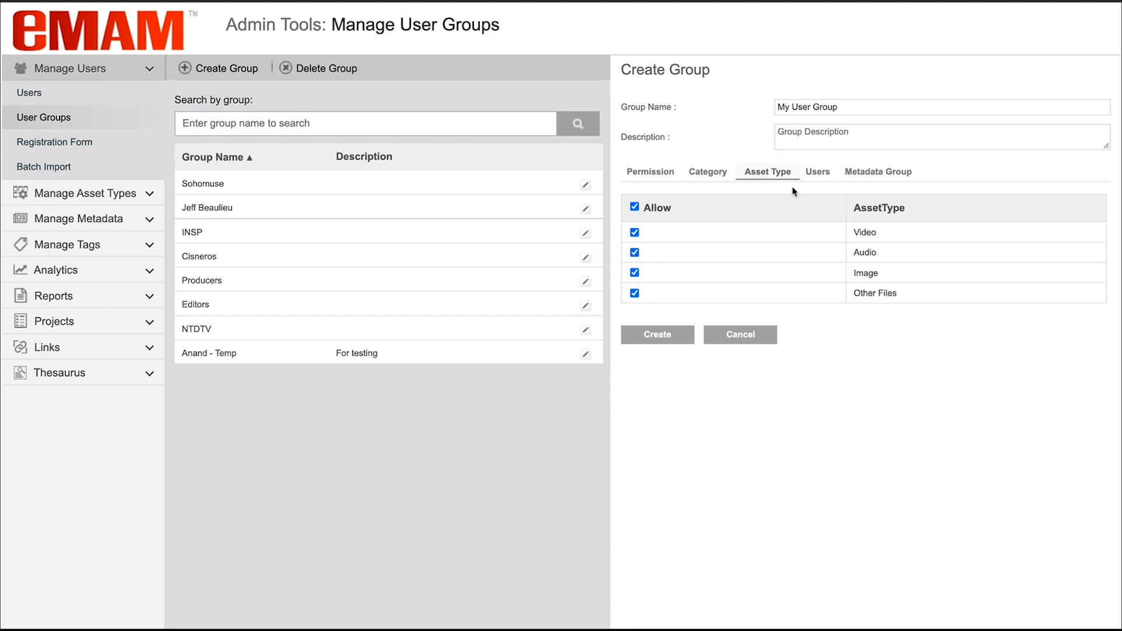
pyautogui.click(884, 173)
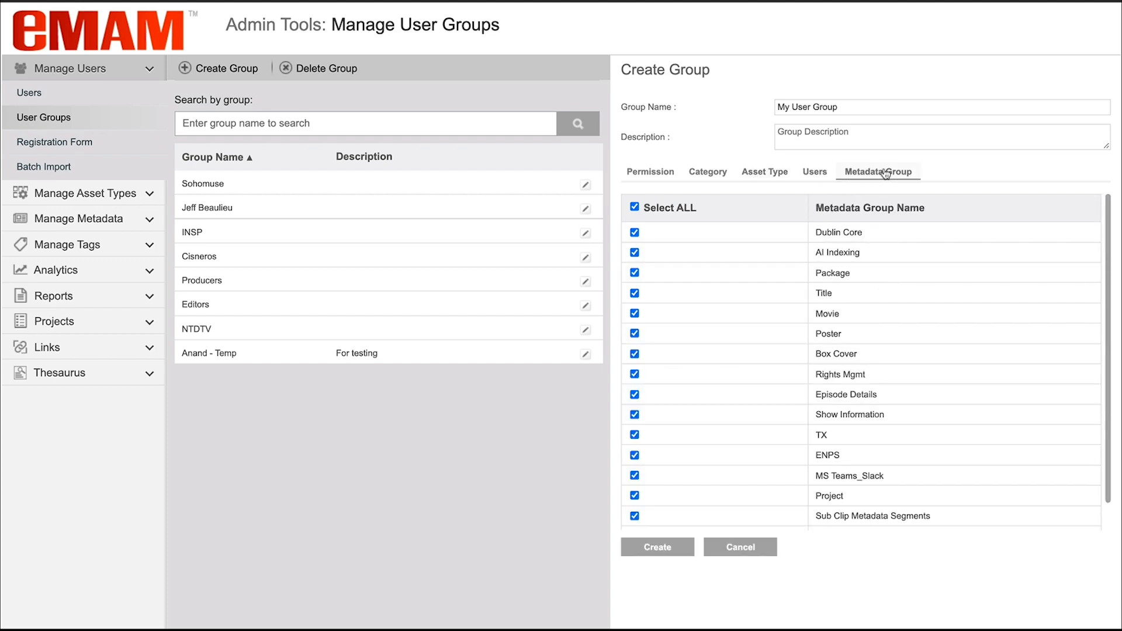
pyautogui.scroll(-1, 862, 309)
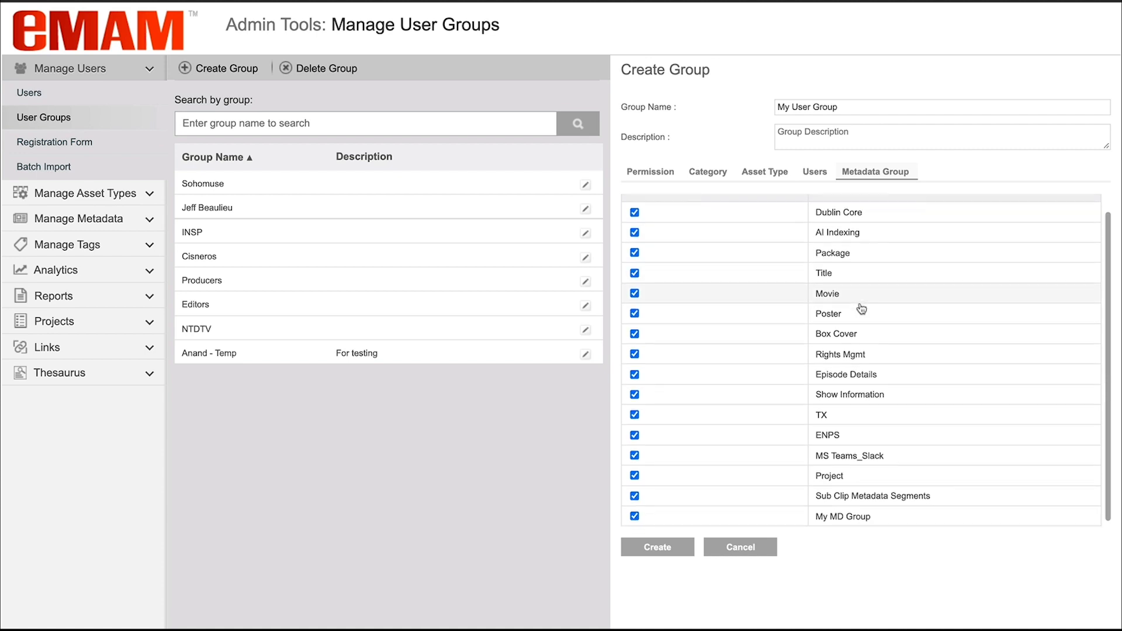
pyautogui.scroll(1, 666, 219)
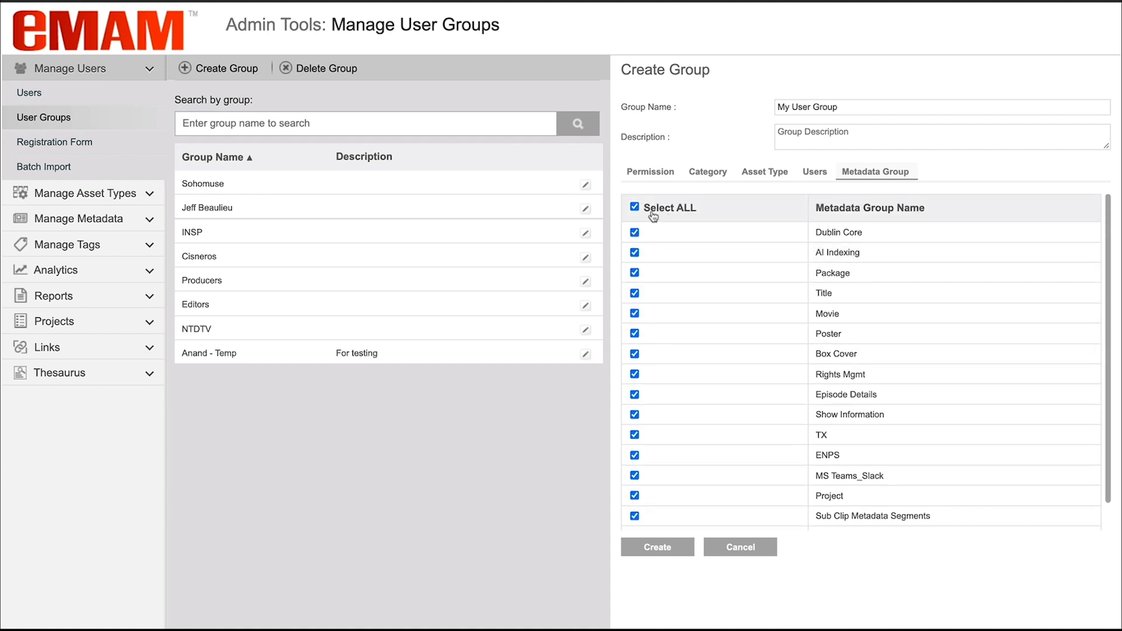
pyautogui.click(635, 207)
pyautogui.scroll(-1, 704, 269)
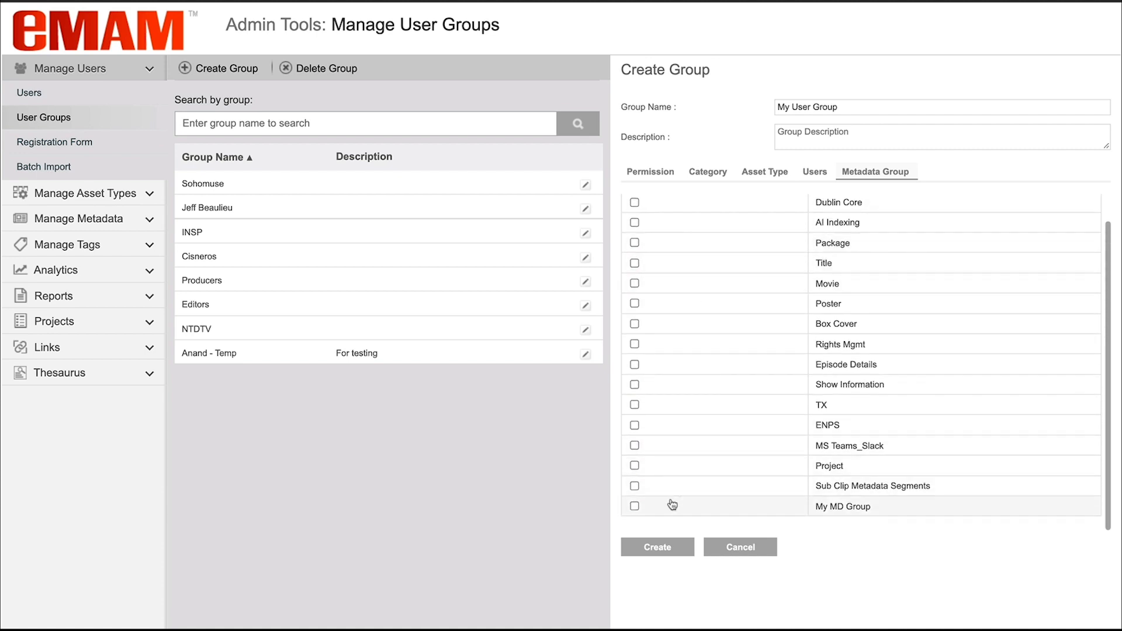
pyautogui.click(635, 507)
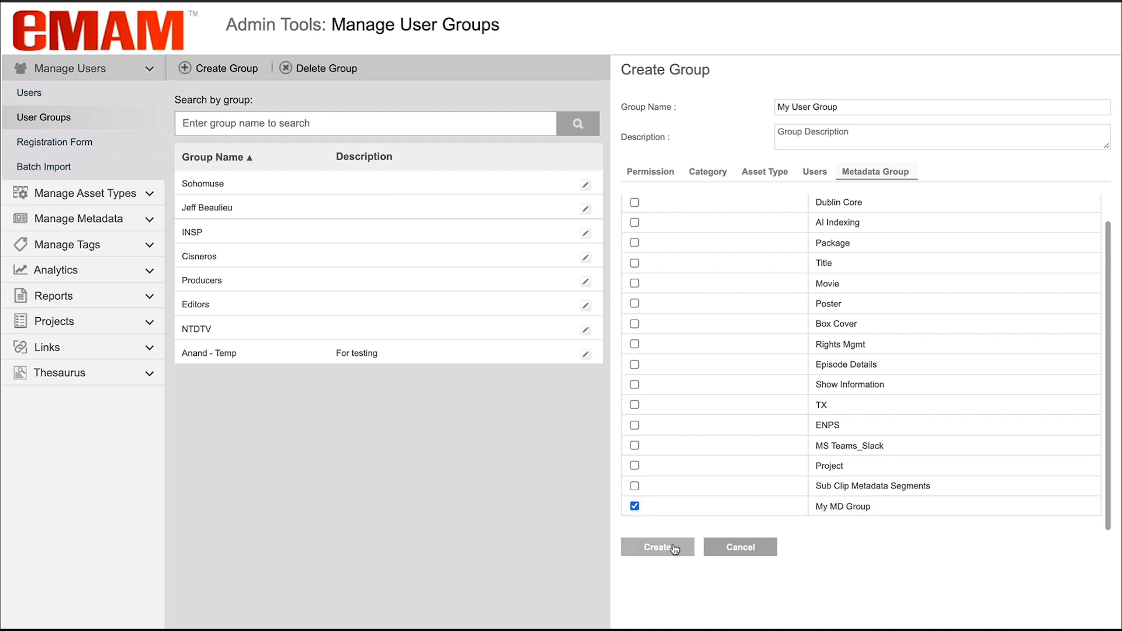
pyautogui.click(674, 548)
pyautogui.click(577, 255)
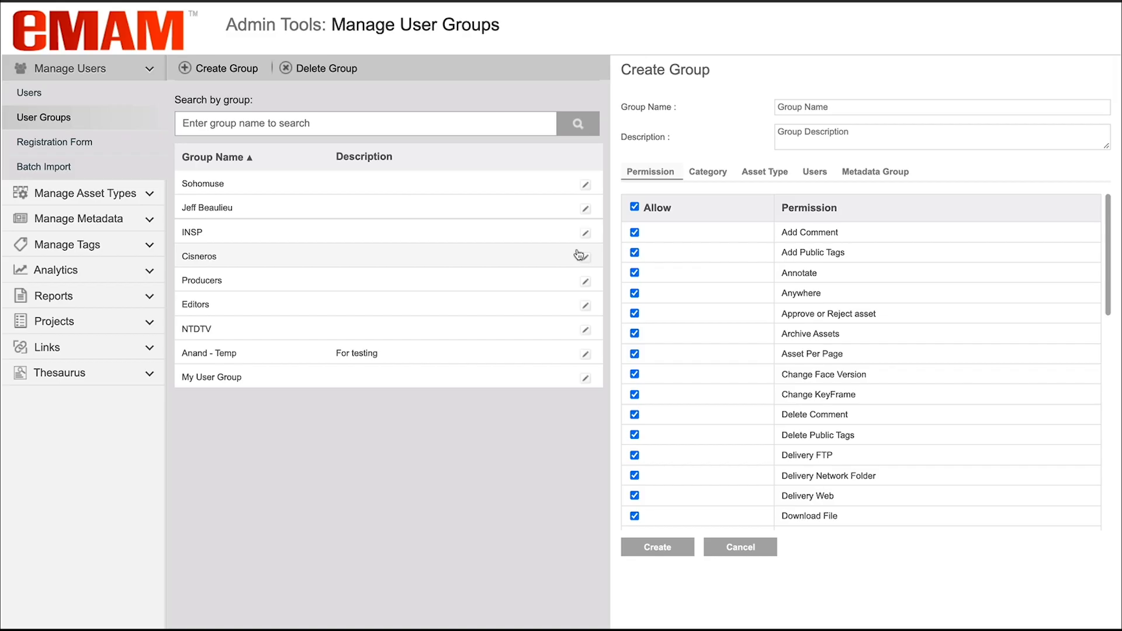
# Start a new user account, fill in the e-mail, name, phone and address details, the title Editor, and set the role to User
pyautogui.click(67, 93)
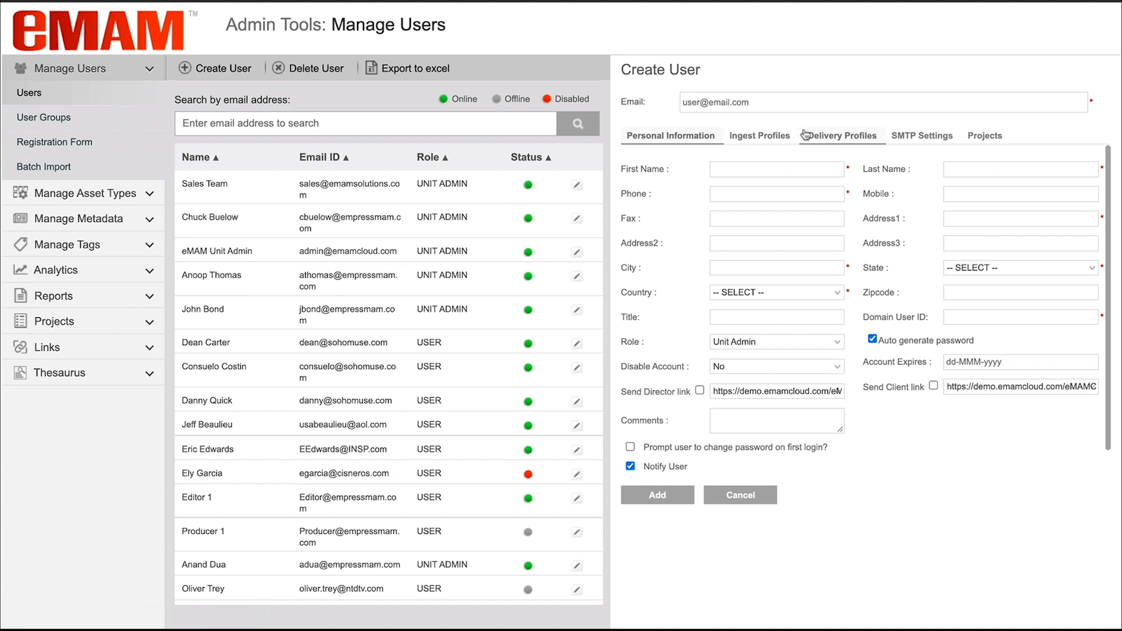
pyautogui.scroll(-2, 441, 385)
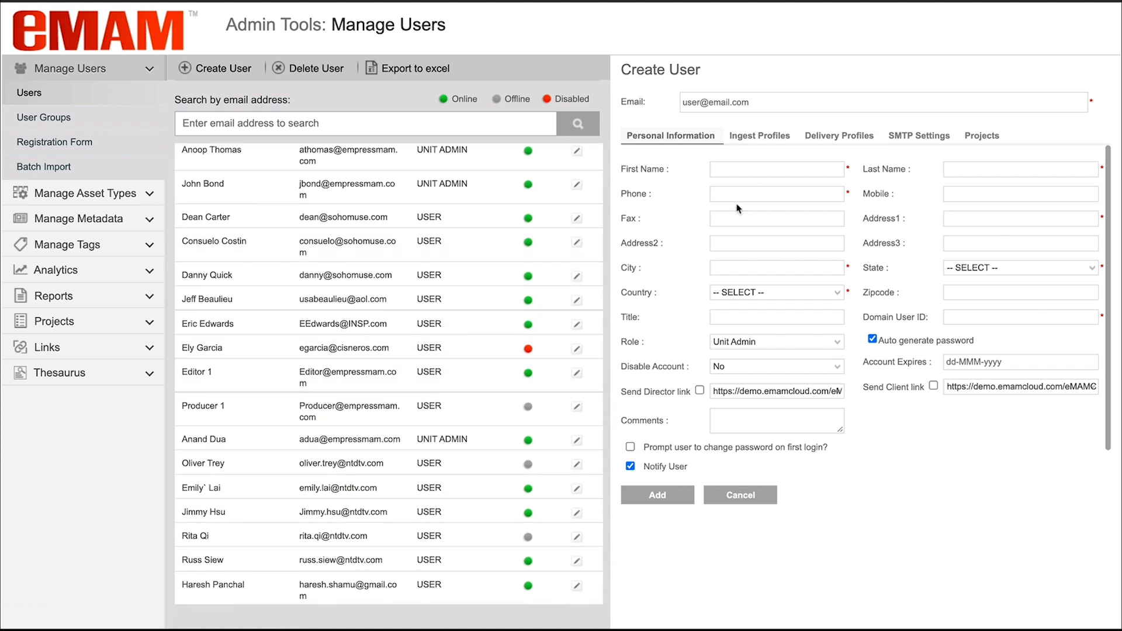
pyautogui.click(730, 102)
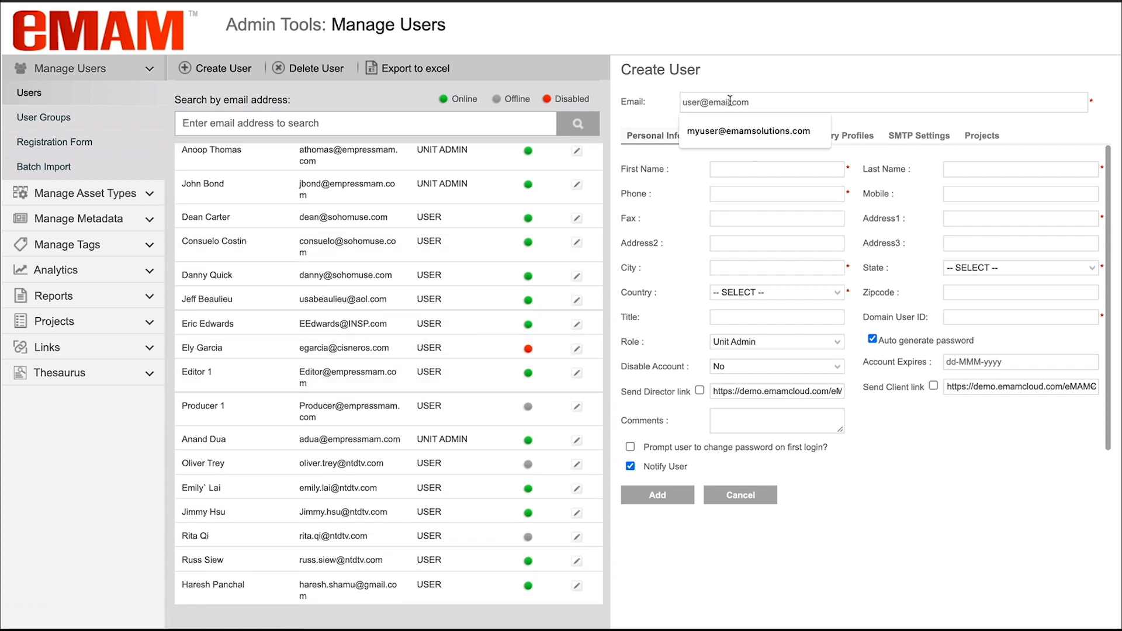
pyautogui.click(735, 131)
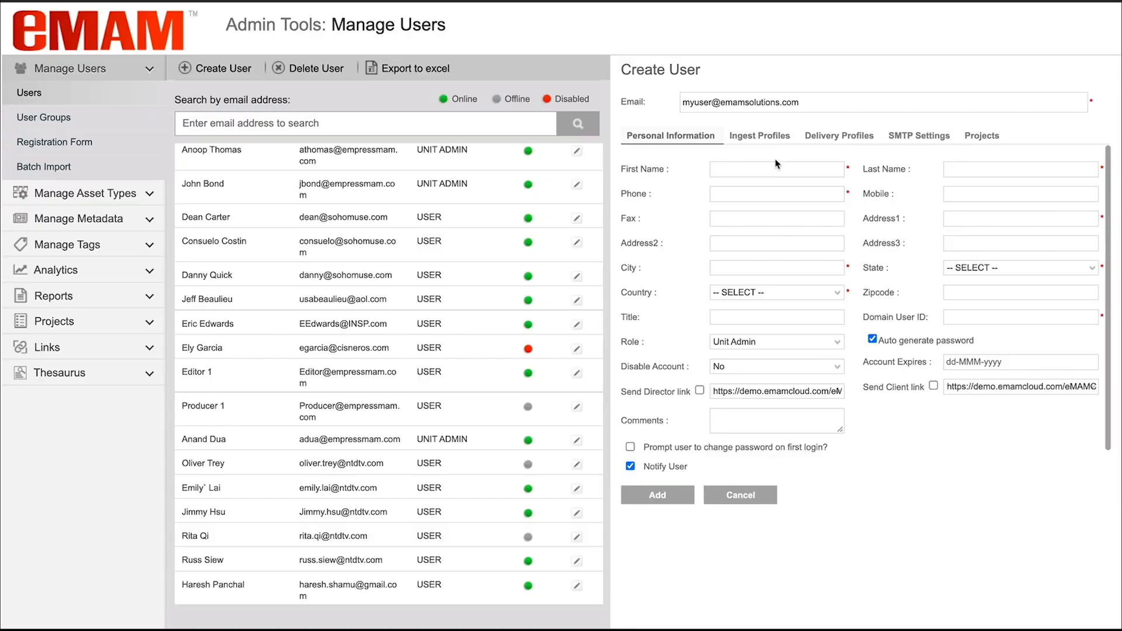
pyautogui.click(801, 342)
pyautogui.click(772, 357)
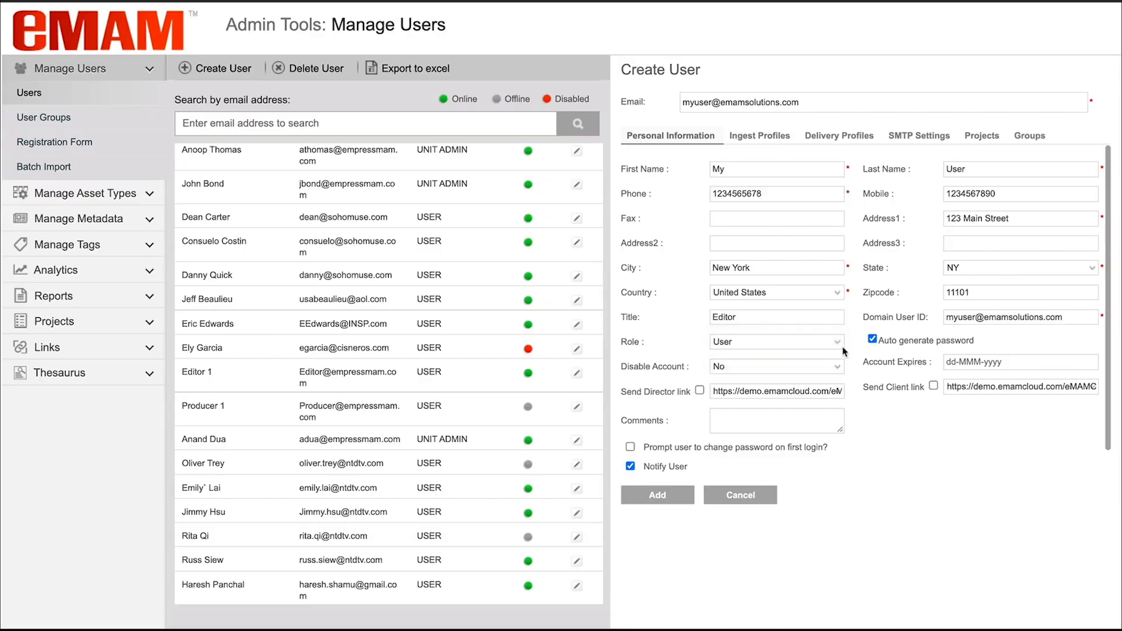
# Turn off automatic password generation, enter and confirm the account password, and keep Disable Account set to No without an expiry date
pyautogui.click(872, 339)
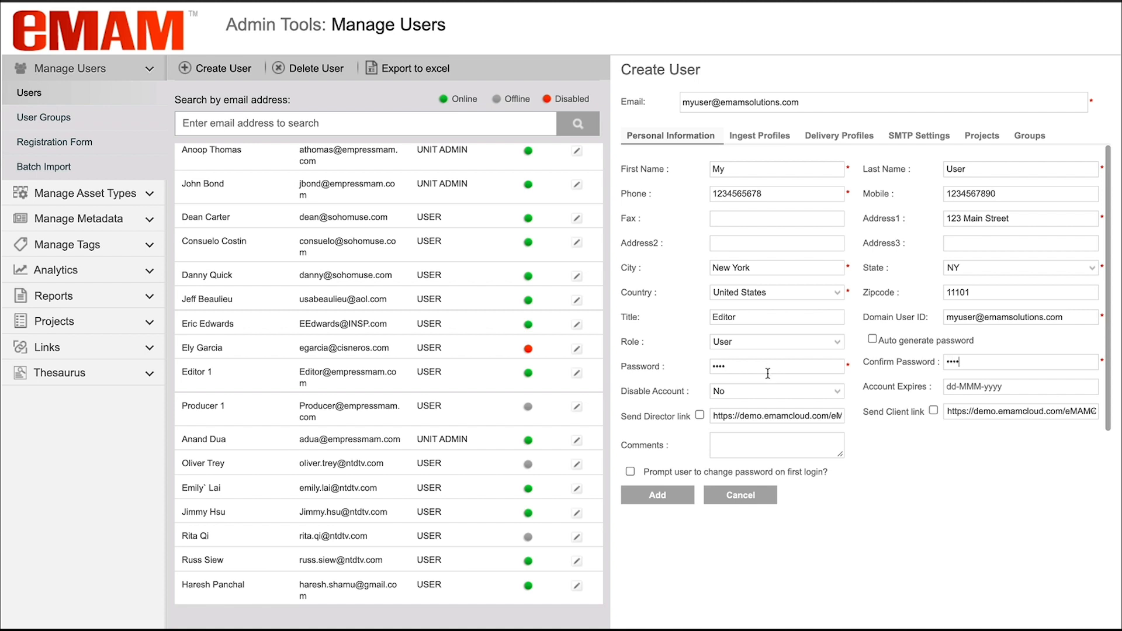
pyautogui.click(756, 391)
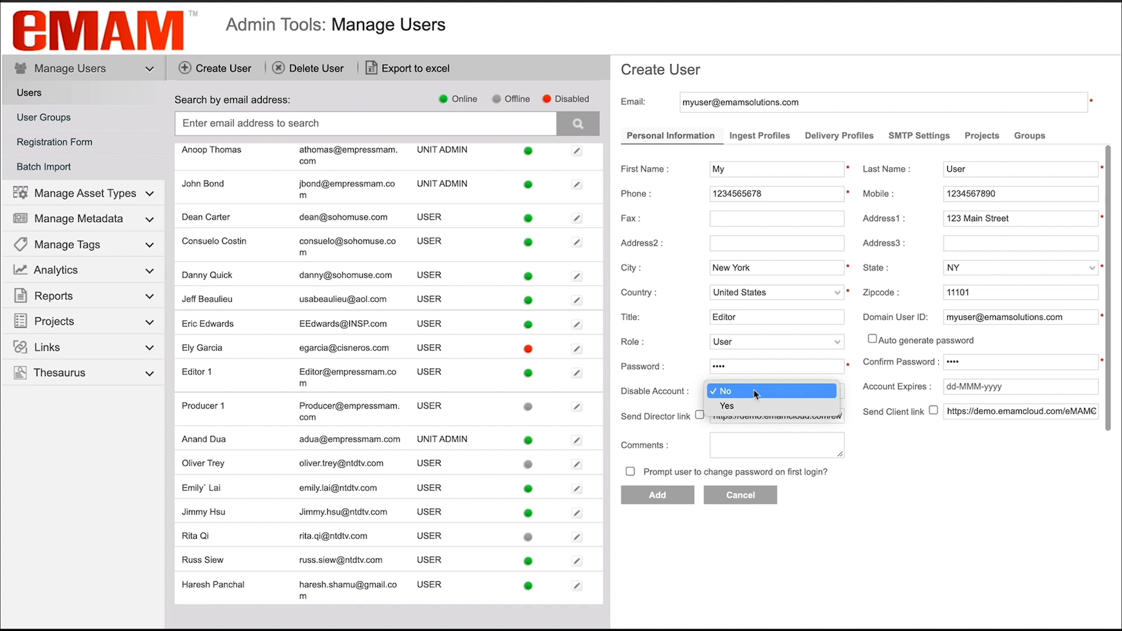
pyautogui.click(756, 392)
pyautogui.click(967, 386)
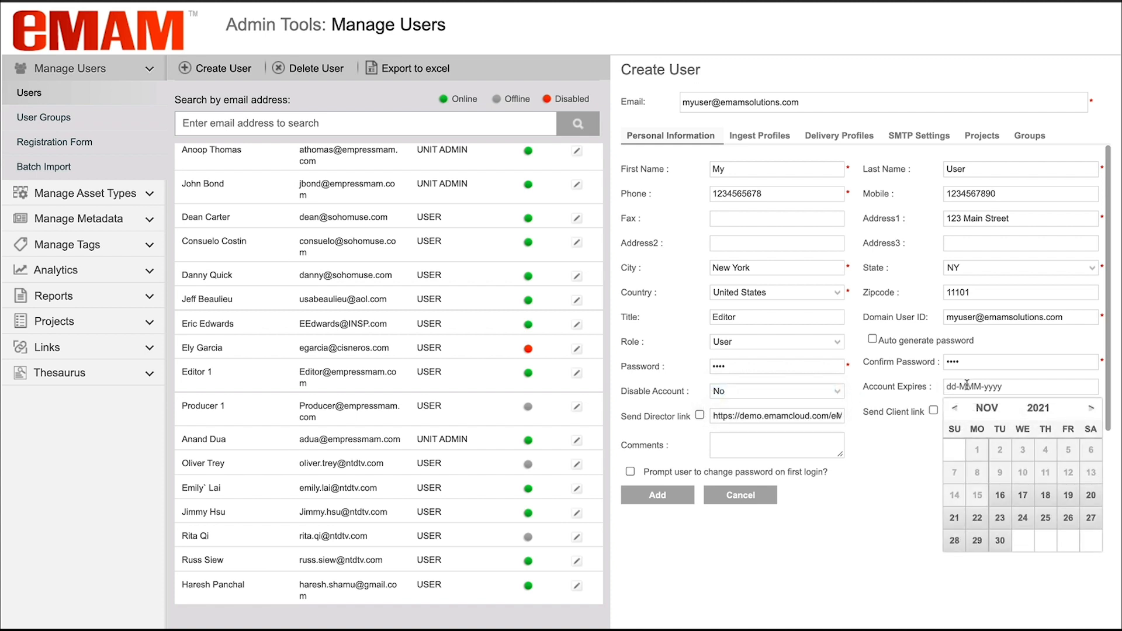
pyautogui.scroll(-1, 661, 466)
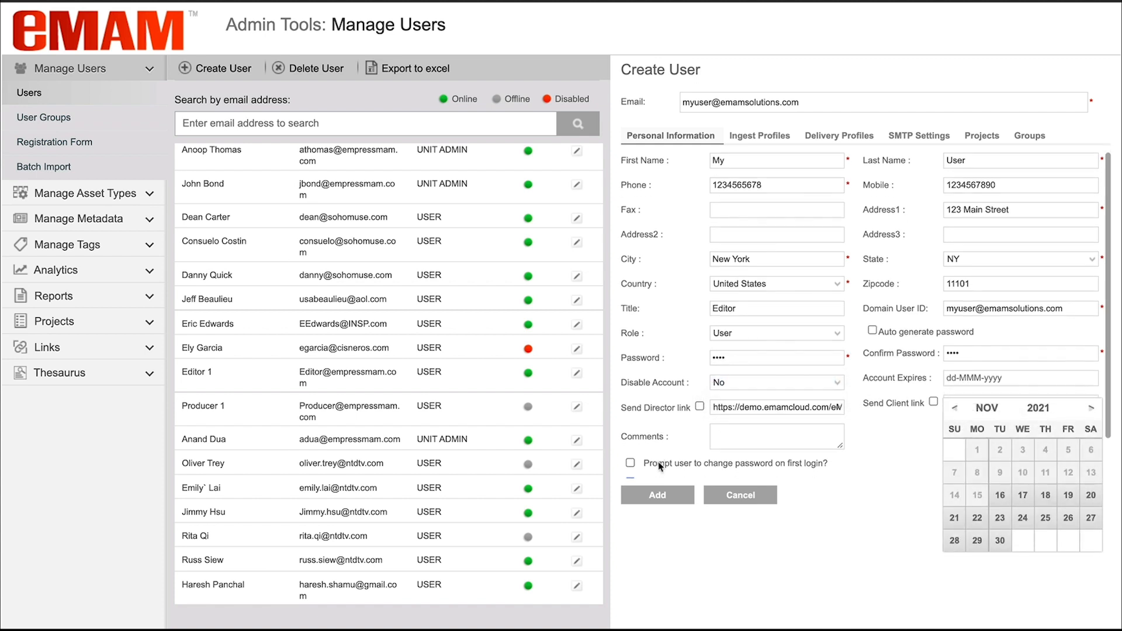
pyautogui.scroll(-2, 660, 466)
# Toggle Ingest to S3 in the new user's ingest profiles and select the Send to VideoFlow delivery profile
pyautogui.click(748, 138)
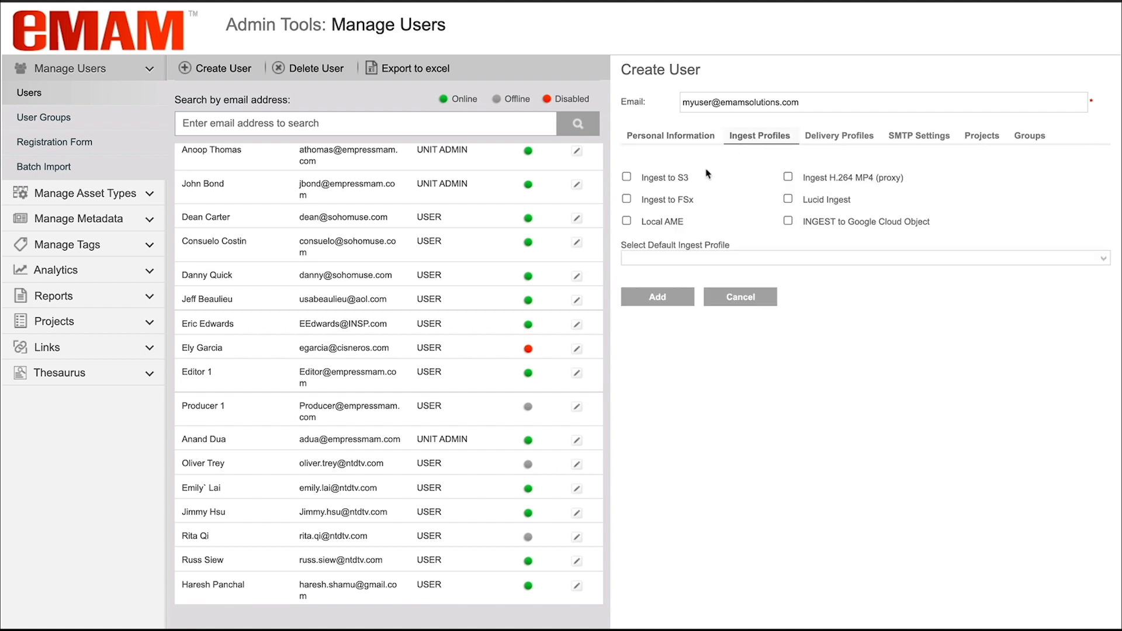
pyautogui.click(627, 176)
pyautogui.click(626, 177)
pyautogui.click(826, 139)
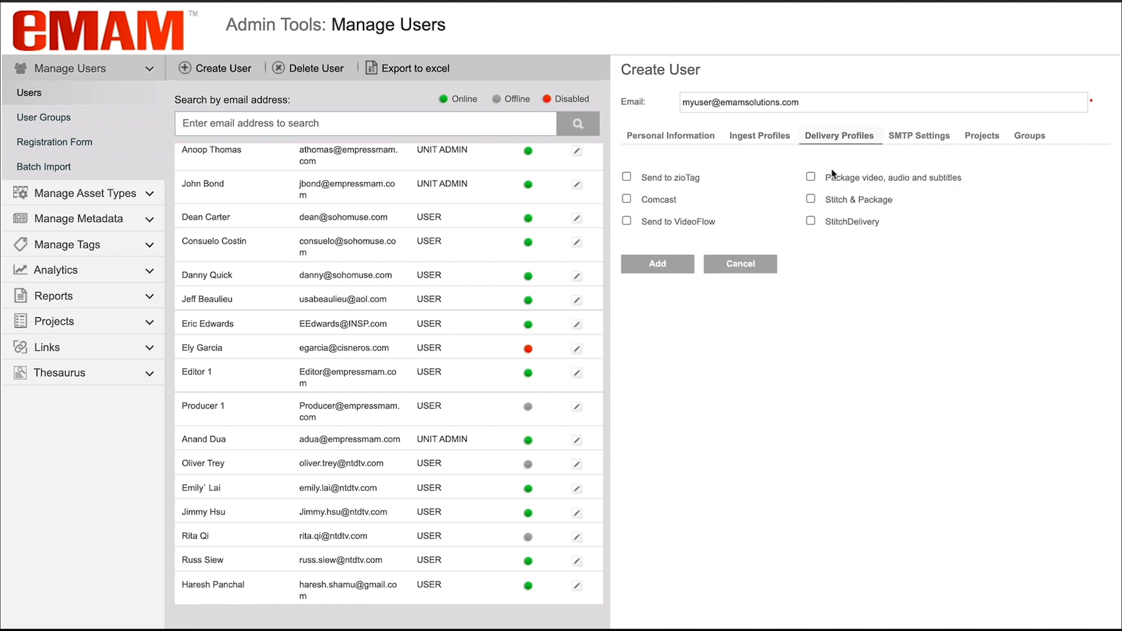
pyautogui.click(626, 221)
# Check the new user's SMTP settings and projects, assign the user to My User Group, and create the account
pyautogui.click(911, 136)
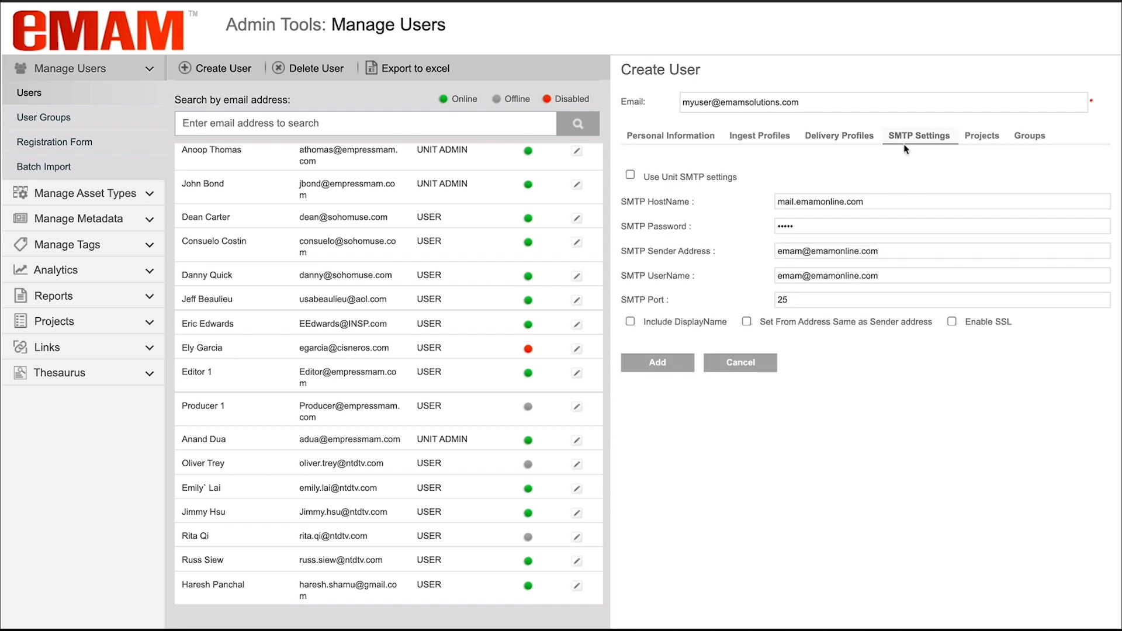
pyautogui.click(982, 138)
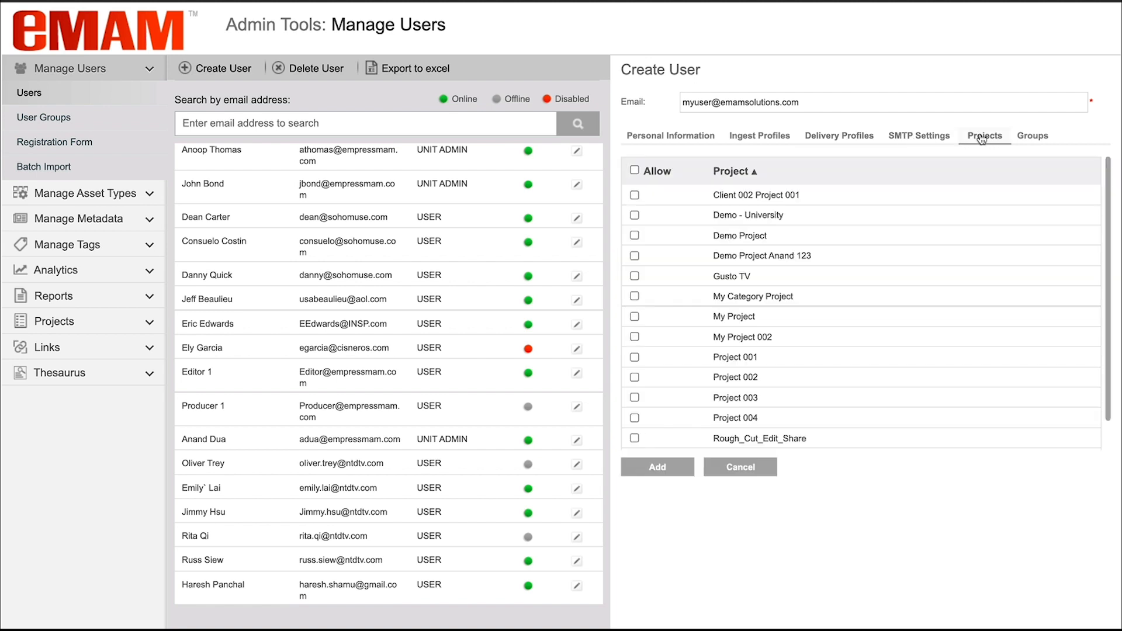
pyautogui.click(1035, 137)
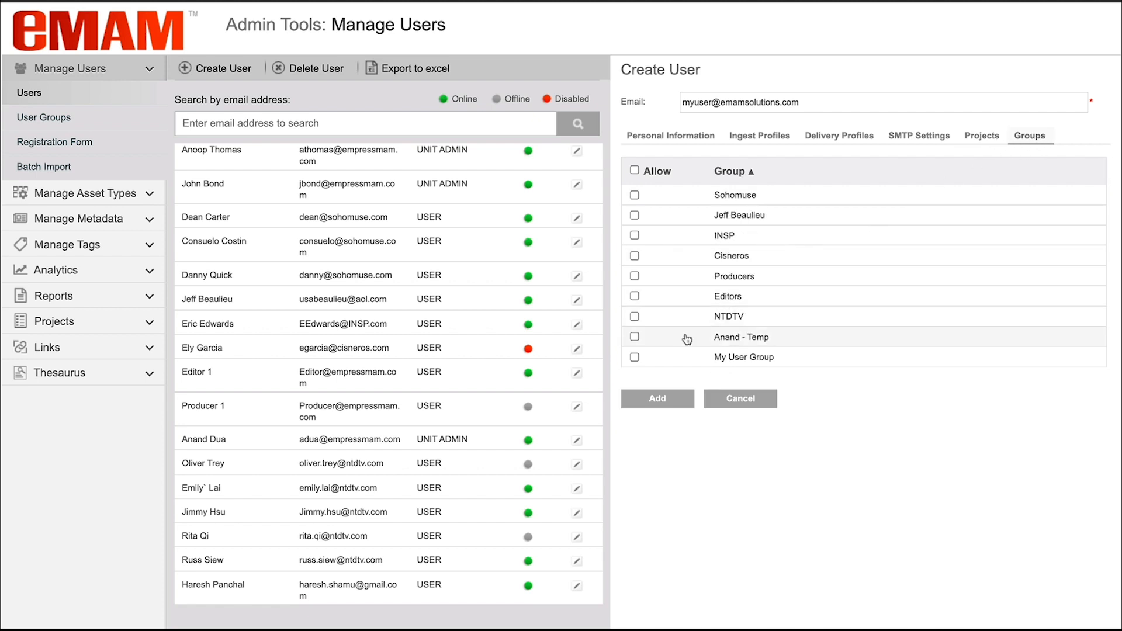
pyautogui.click(635, 357)
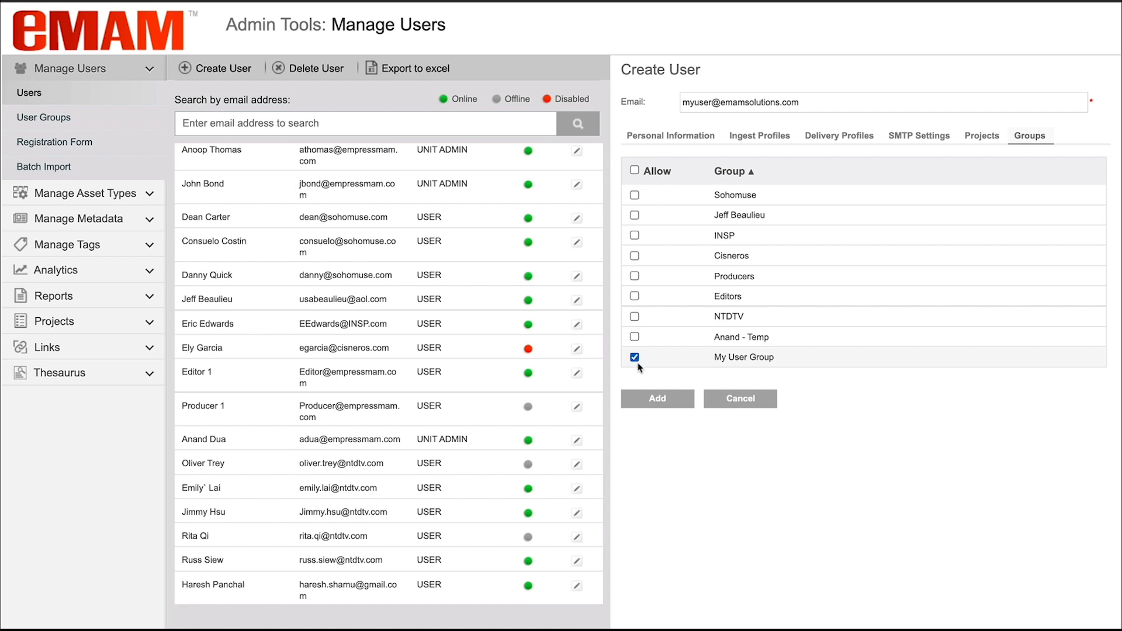
pyautogui.click(665, 402)
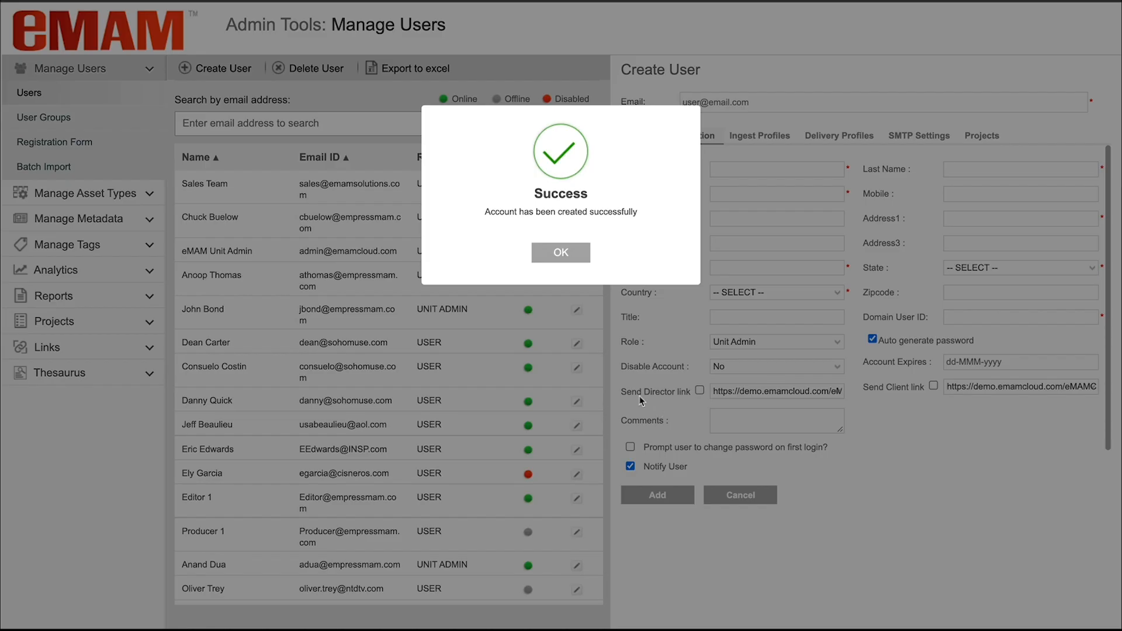
pyautogui.click(561, 254)
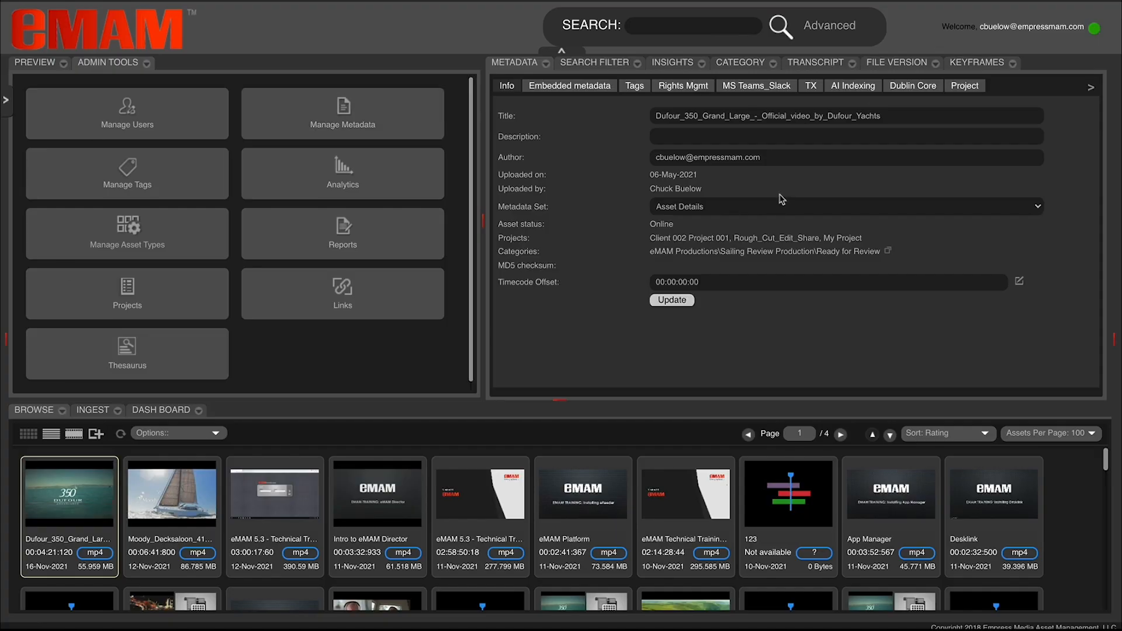
# Switch the Dufour yacht video's metadata set to My MD Set and set My MD Field 01 in My MD Group to 30-Nov-2021
pyautogui.click(745, 207)
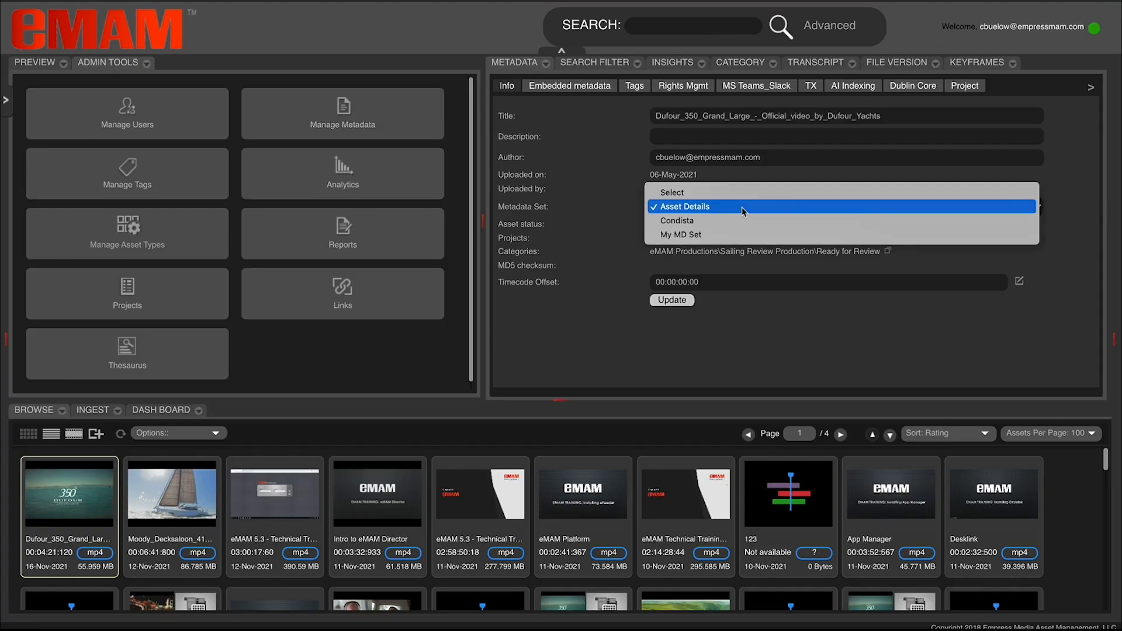
pyautogui.click(705, 235)
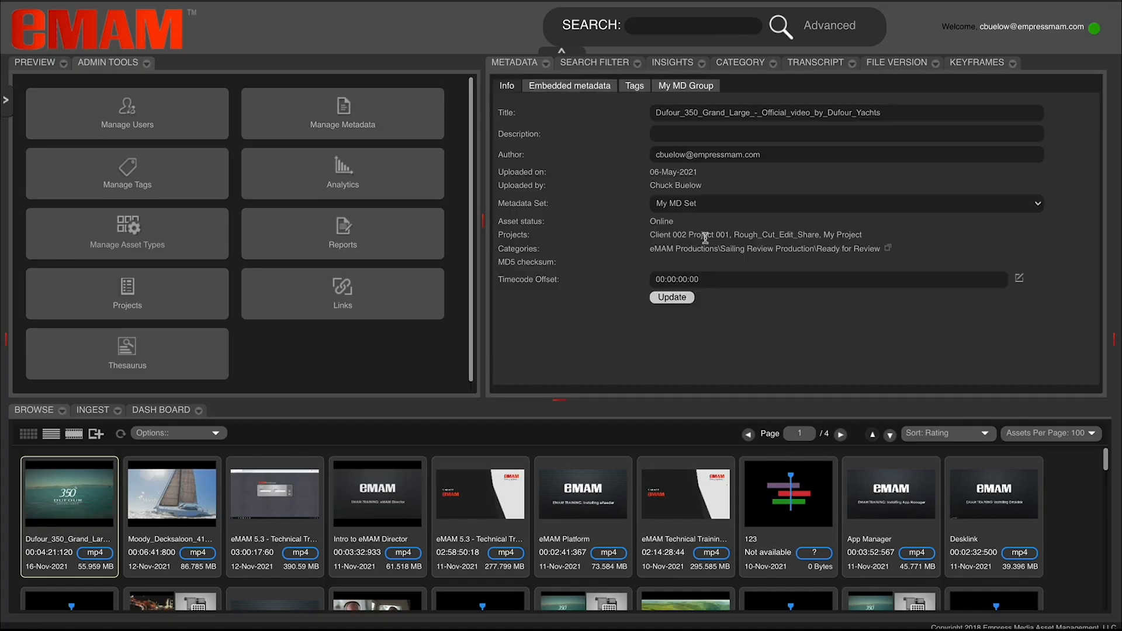
pyautogui.click(689, 86)
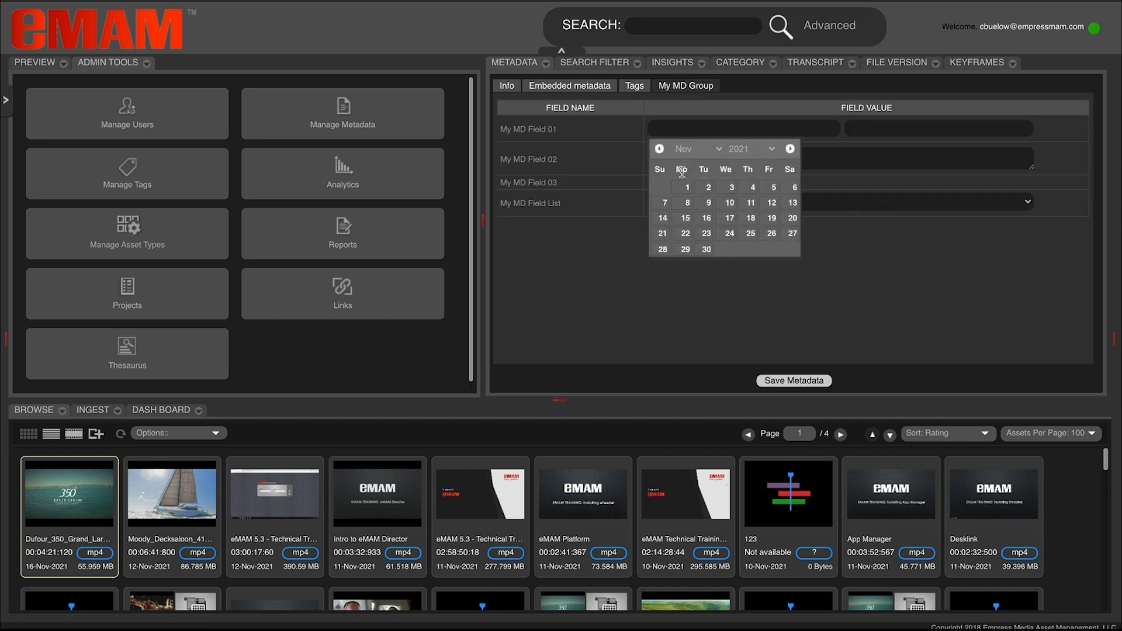
pyautogui.click(707, 249)
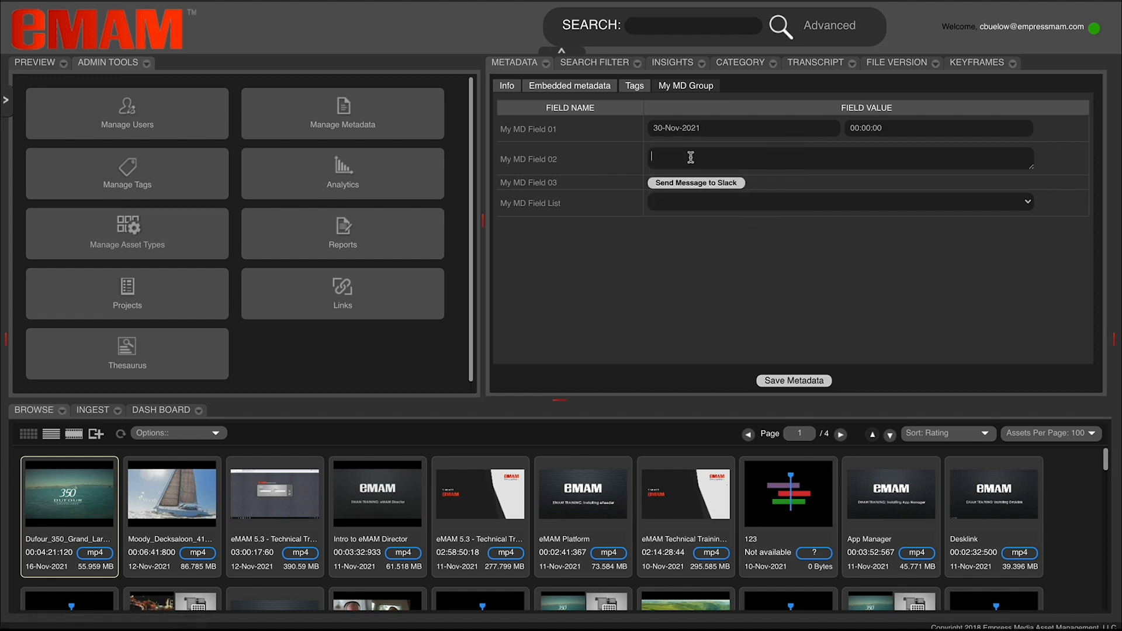